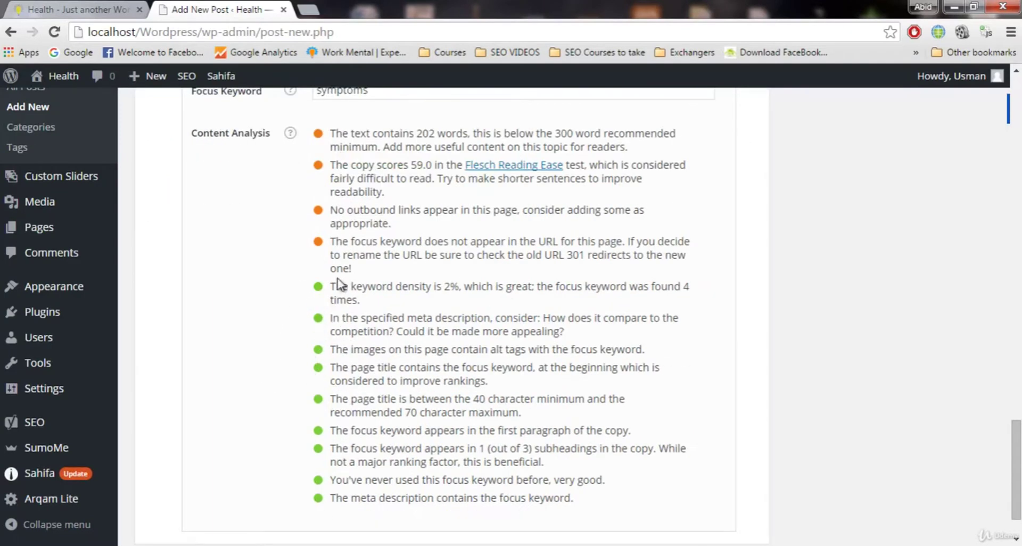
# - Copy the stomach-pain paragraph at the end of the post
pyautogui.scroll(2, 356, 344)
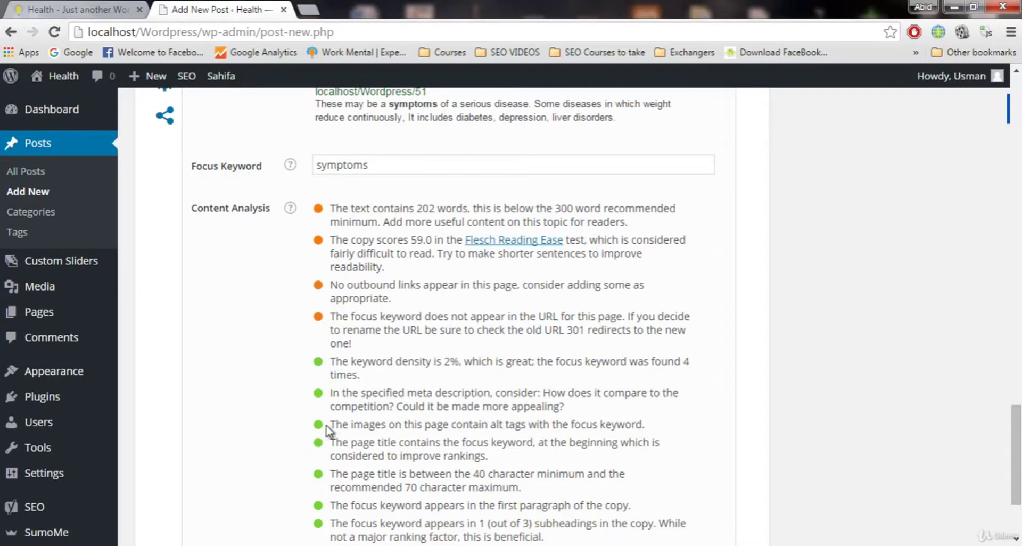
pyautogui.scroll(1, 361, 362)
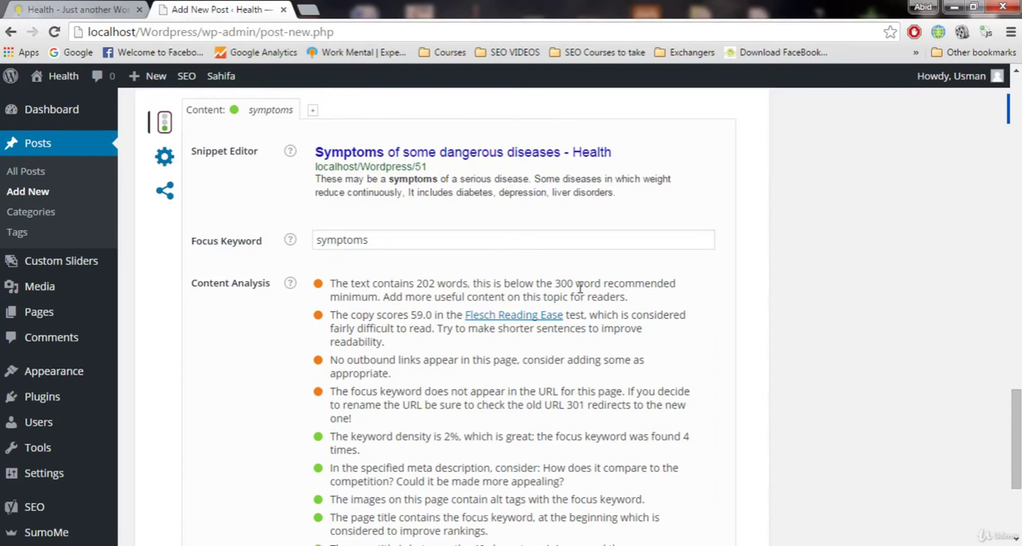
pyautogui.scroll(10, 540, 349)
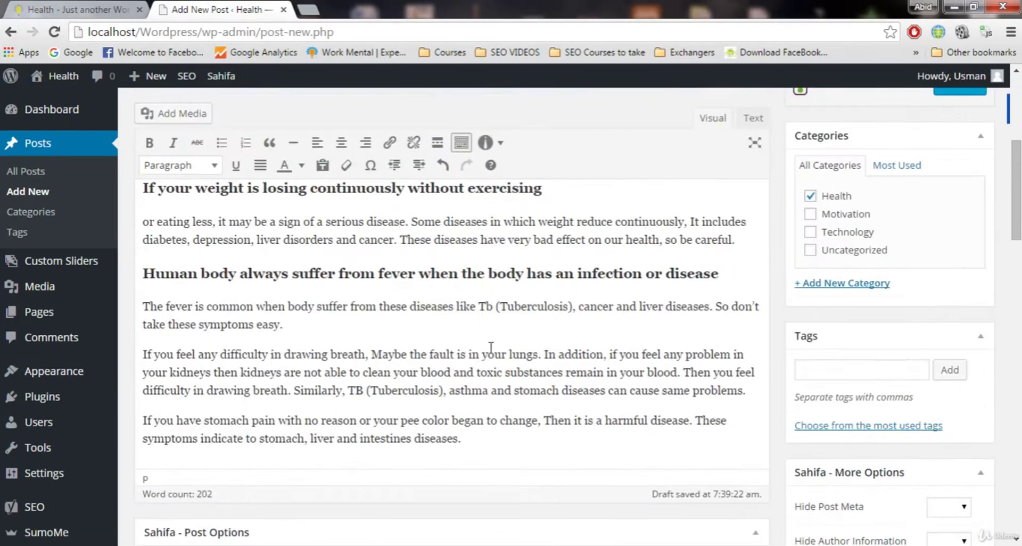
pyautogui.scroll(-2, 471, 366)
pyautogui.moveTo(488, 283); pyautogui.dragTo(137, 253)
pyautogui.hotkey('ctrl', 'c')
# - Paste it twice as new paragraphs, bringing the Yoast word count to 262
pyautogui.press('Right')
pyautogui.press('Return')
pyautogui.hotkey('ctrl', 'v')
pyautogui.press('Return')
pyautogui.hotkey('ctrl', 'v')
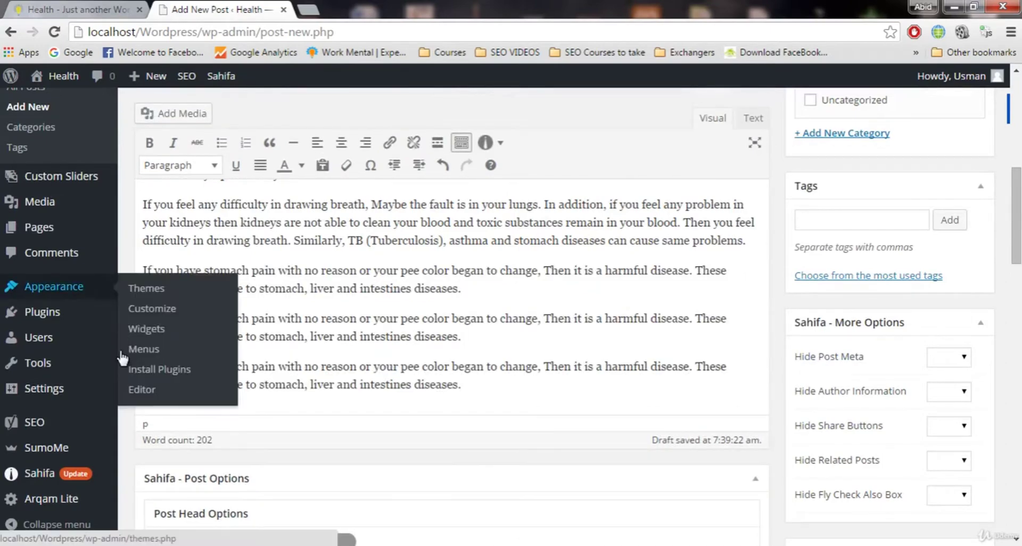
pyautogui.scroll(-20, 160, 384)
pyautogui.scroll(-4, 337, 373)
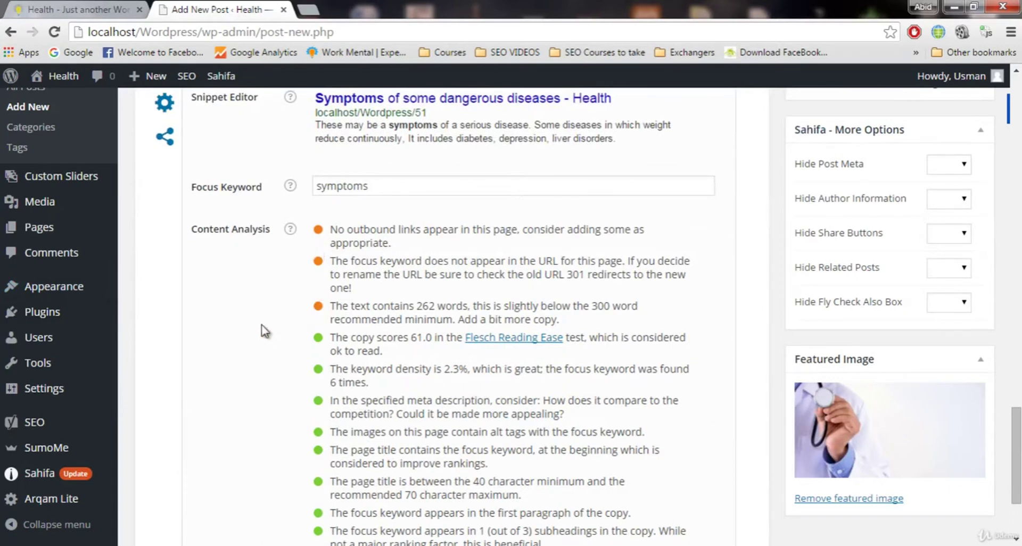
pyautogui.scroll(1, 322, 312)
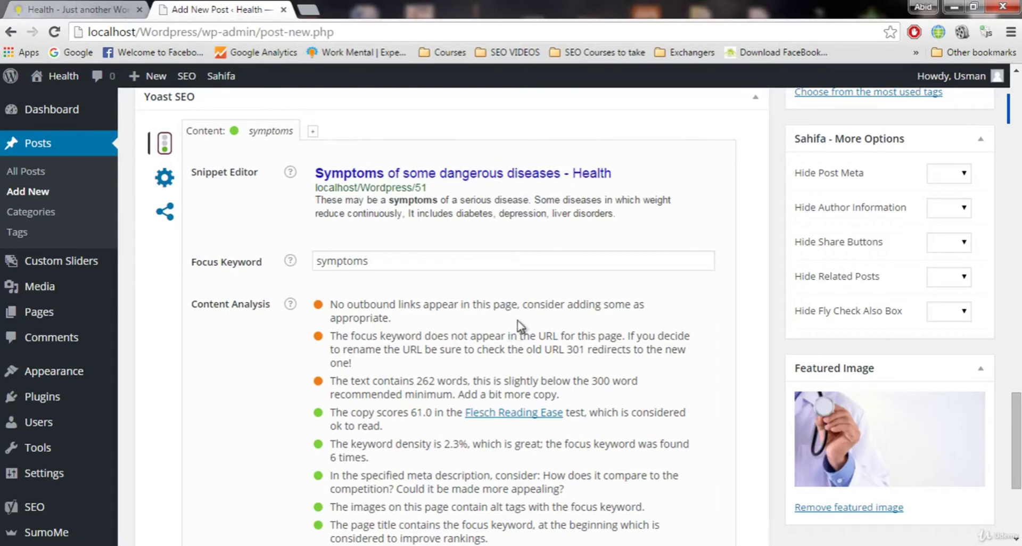
# - Copy the workmental.com article's web address, then close its tab to return to the post
pyautogui.middleClick(456, 397)
pyautogui.middleClick(500, 331)
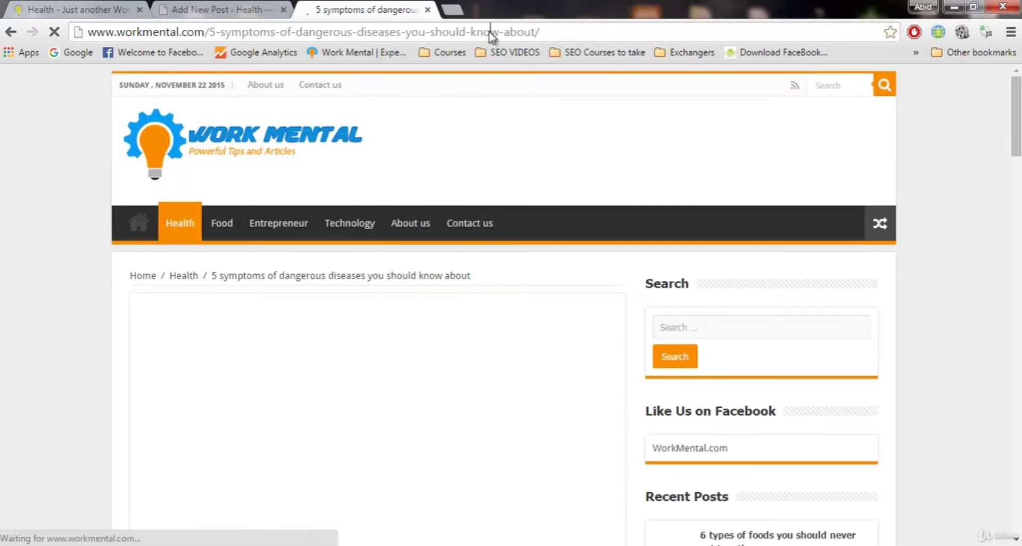
pyautogui.rightClick(490, 32)
pyautogui.click(518, 87)
pyautogui.click(427, 10)
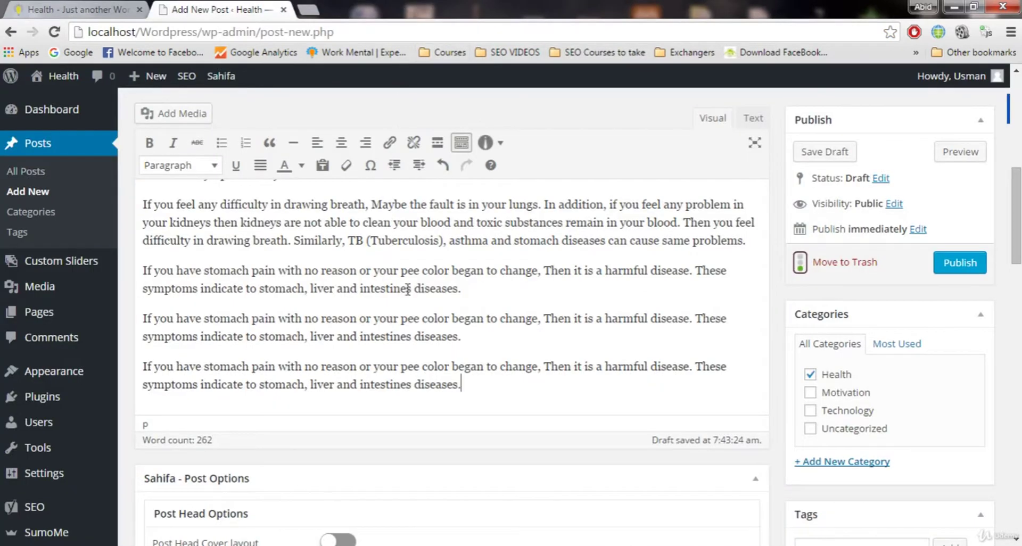
# - Add the line 'check out the full article here' and link 'here' to the workmental.com URL
pyautogui.scroll(-1, 453, 304)
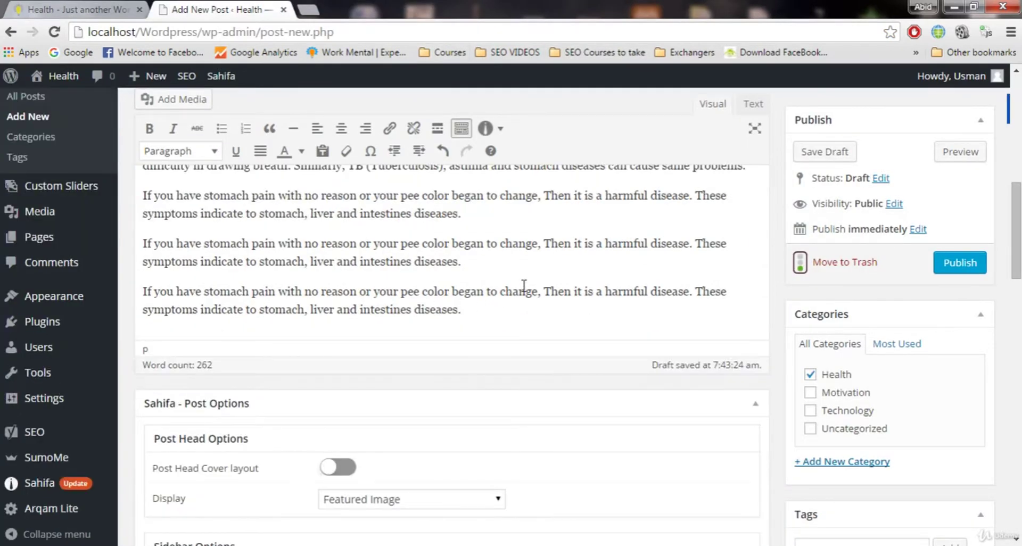
pyautogui.press('Return')
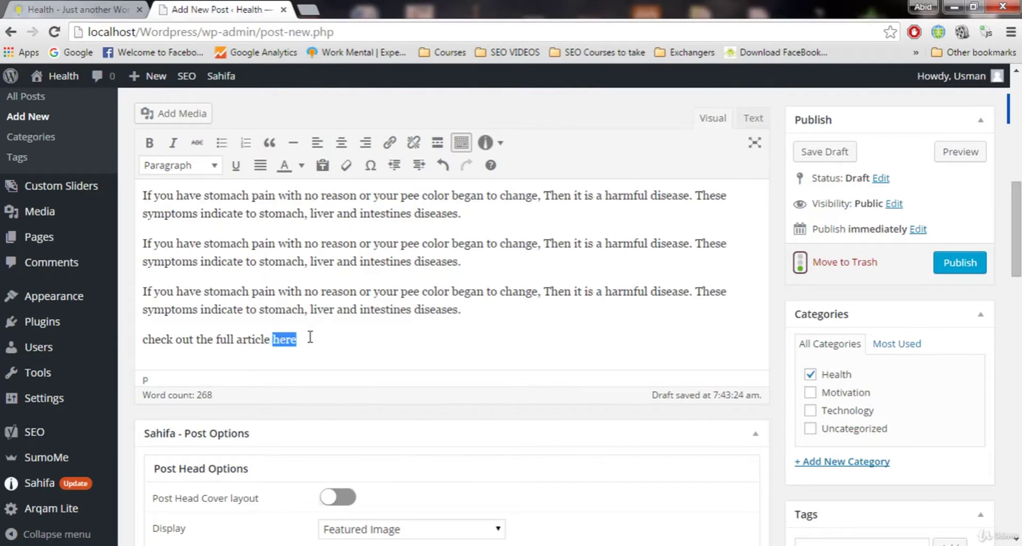
pyautogui.moveTo(301, 341); pyautogui.dragTo(279, 339)
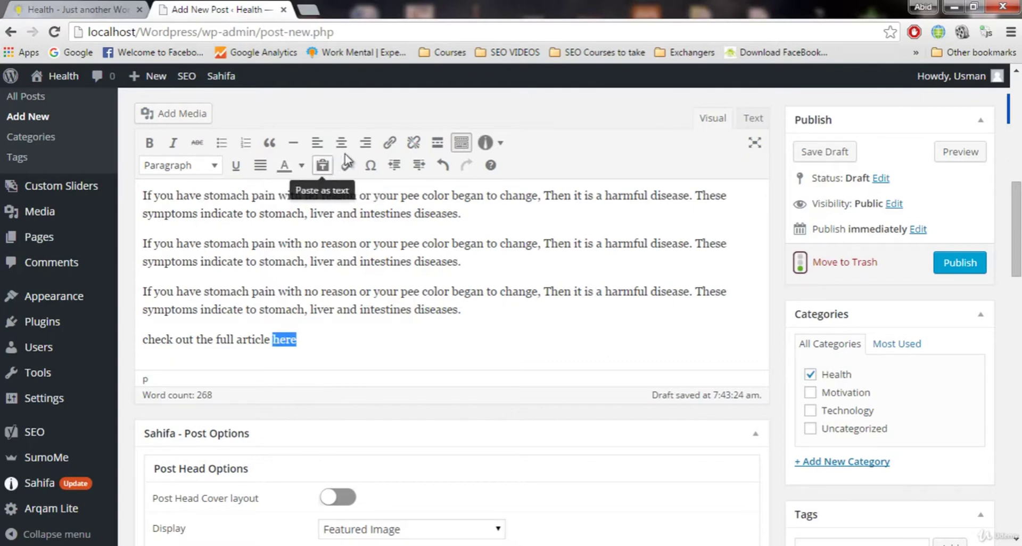
pyautogui.click(389, 144)
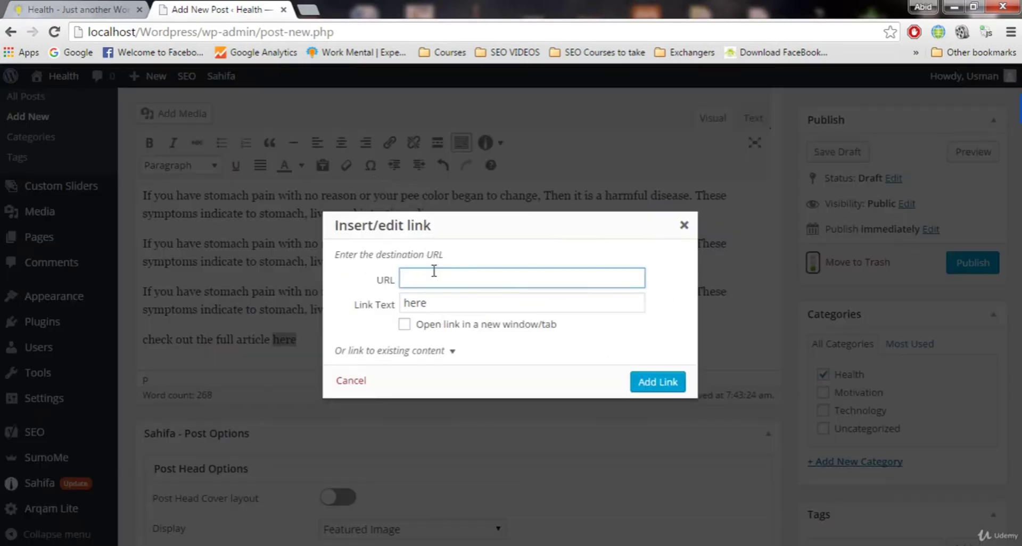
pyautogui.hotkey('ctrl', 'v')
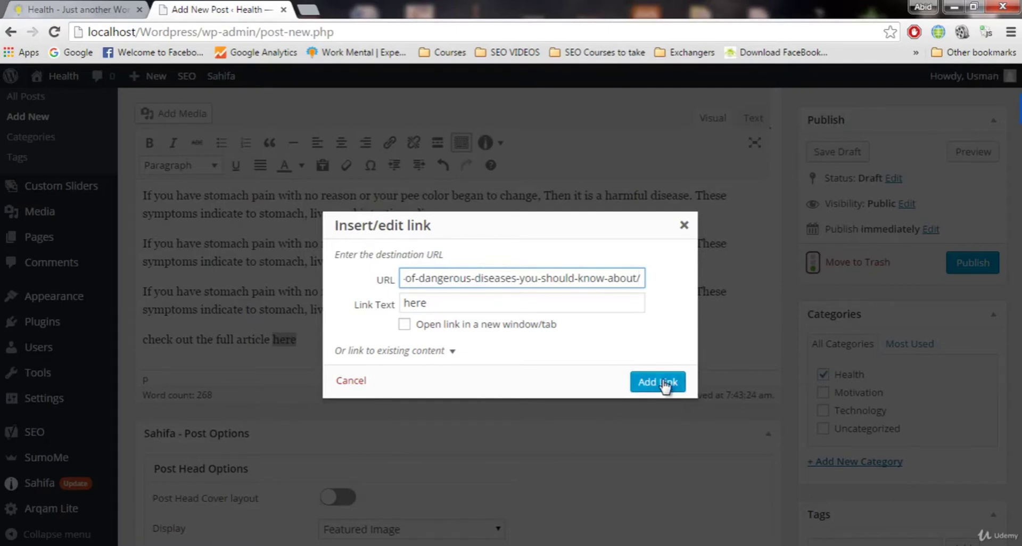
pyautogui.click(660, 382)
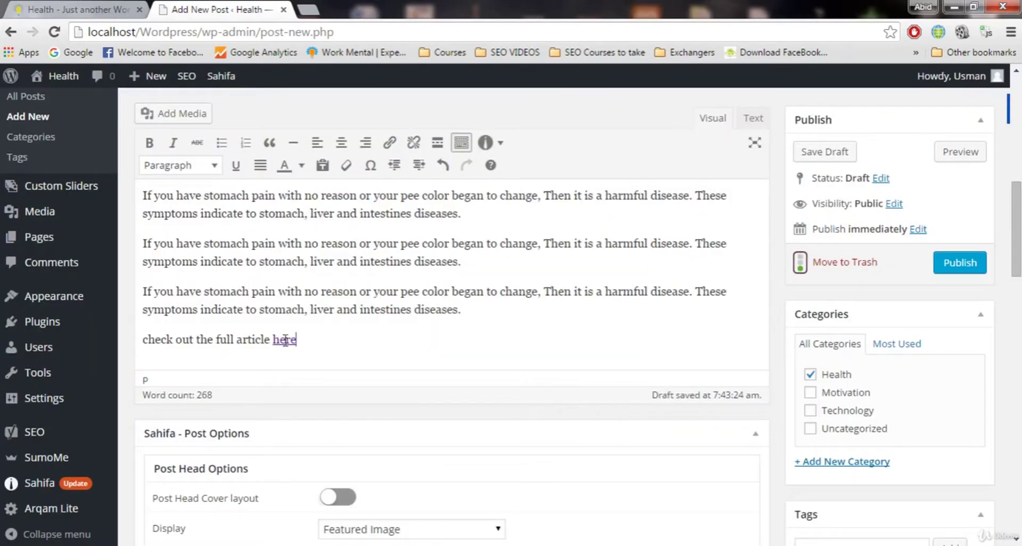
# - Edit the 'here' link so it opens in a new tab
pyautogui.click(317, 334)
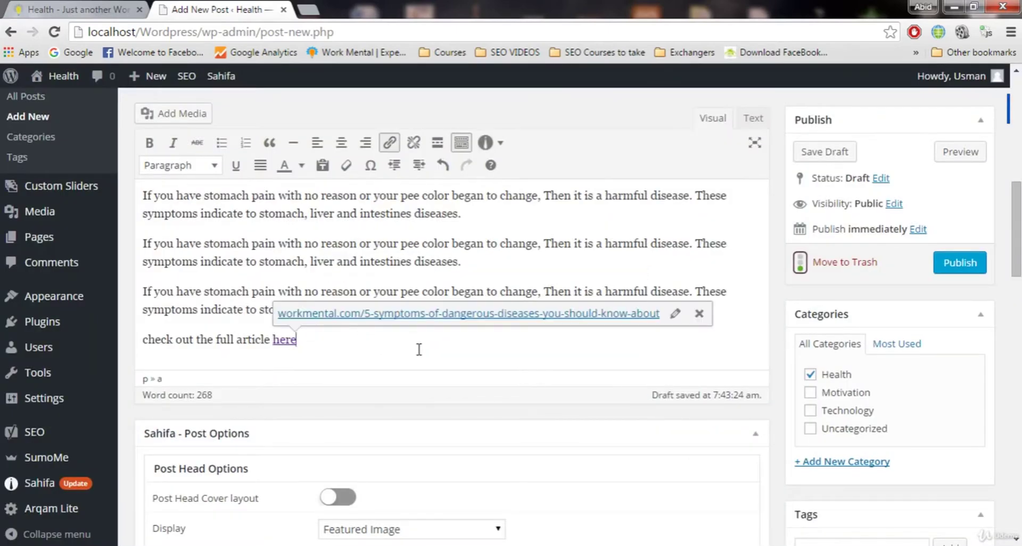
pyautogui.click(675, 314)
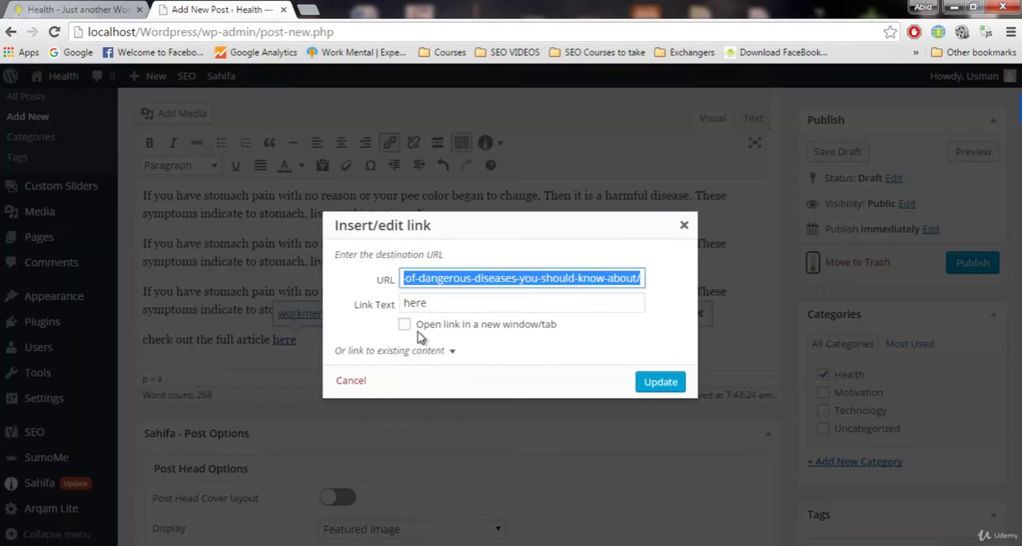
pyautogui.click(434, 331)
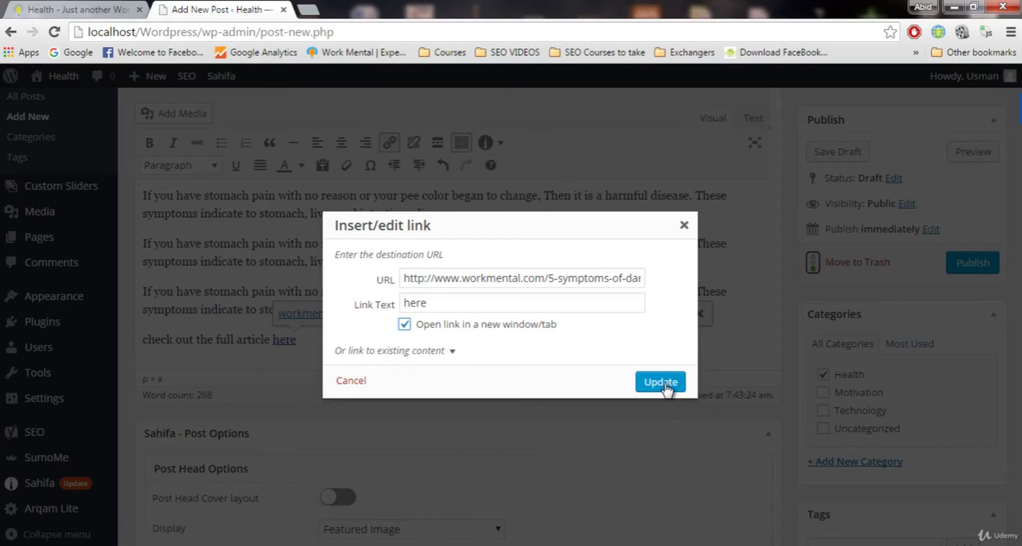
pyautogui.click(665, 388)
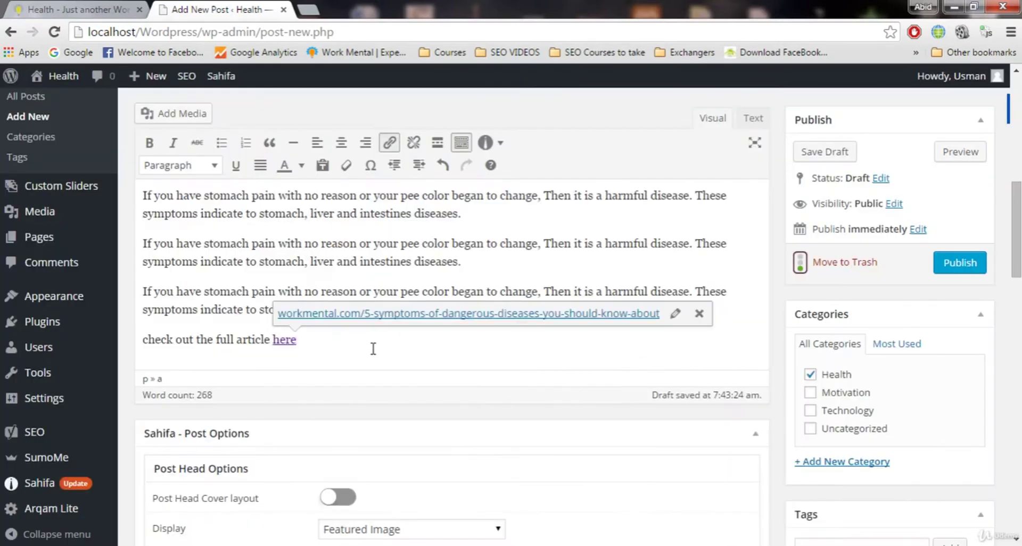
pyautogui.scroll(-7, 442, 383)
pyautogui.scroll(-13, 494, 377)
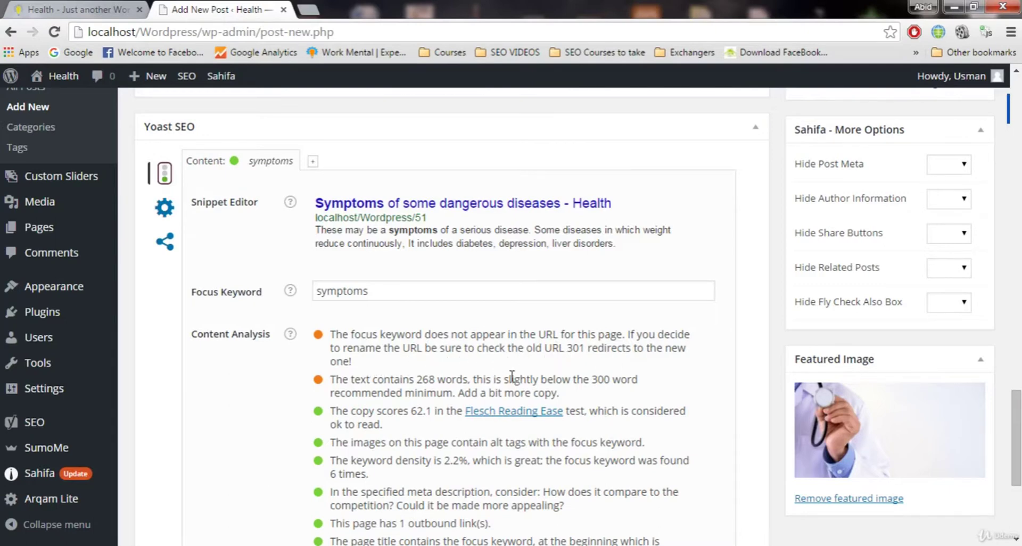
pyautogui.moveTo(1016, 426); pyautogui.dragTo(1016, 410)
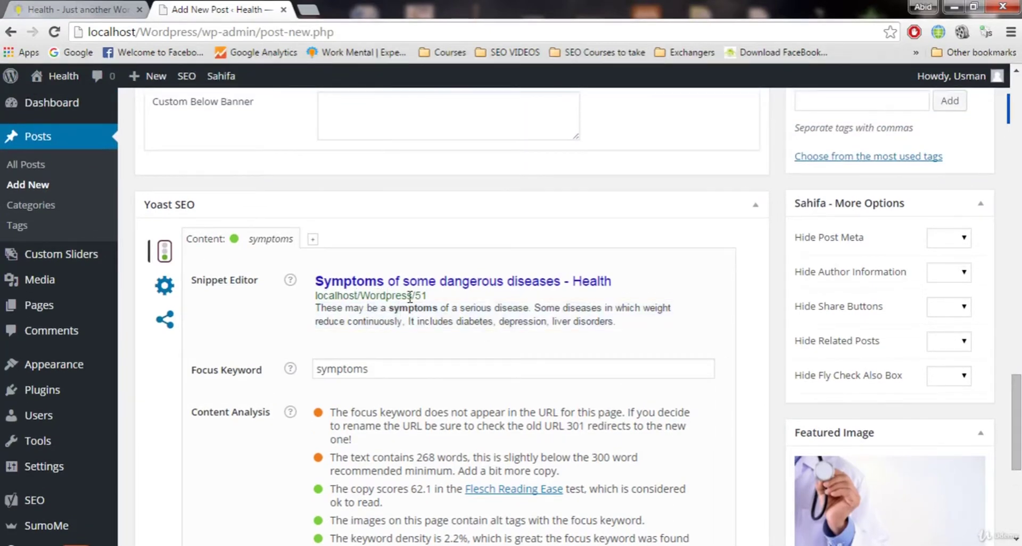
pyautogui.moveTo(415, 296); pyautogui.dragTo(299, 305)
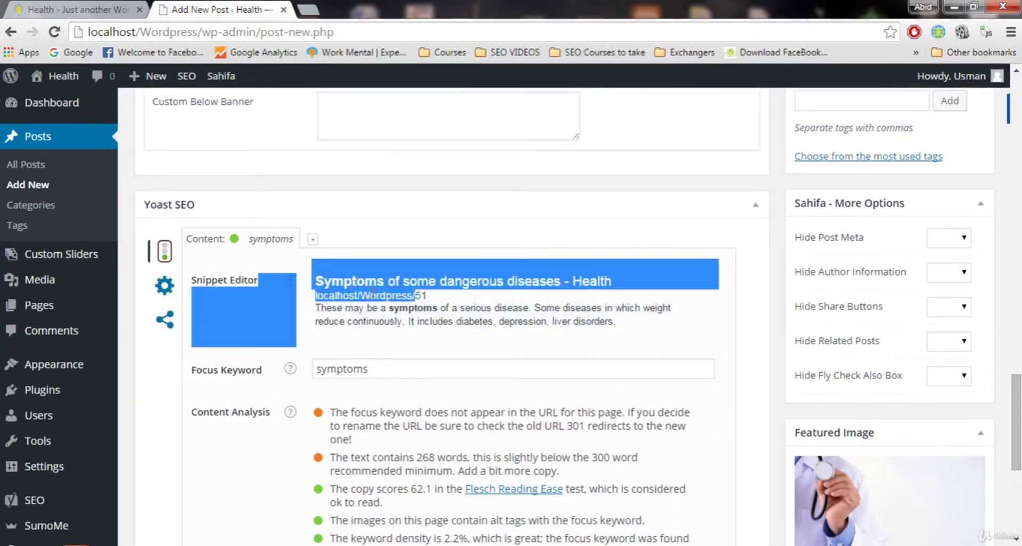
pyautogui.click(452, 294)
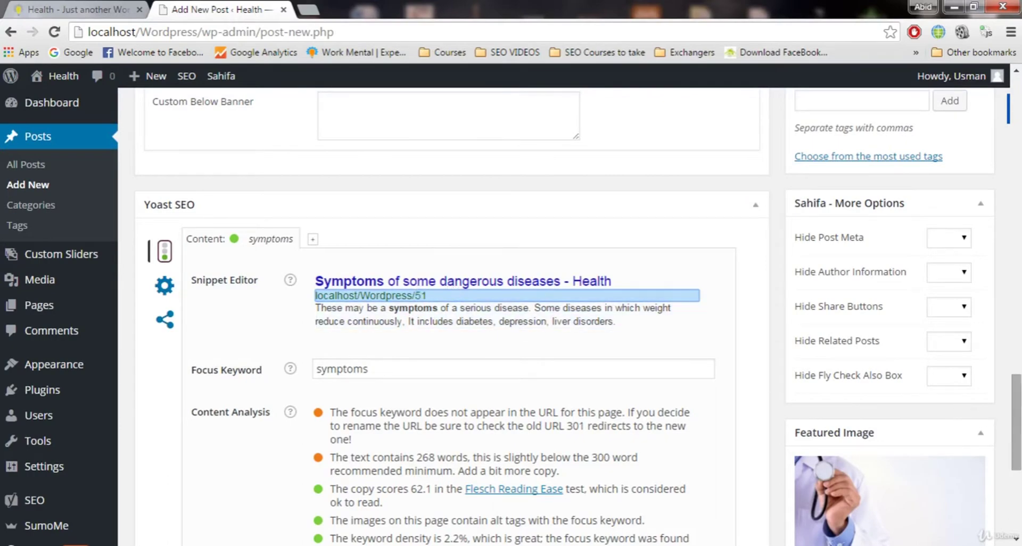
pyautogui.scroll(8, 416, 295)
pyautogui.scroll(10, 591, 221)
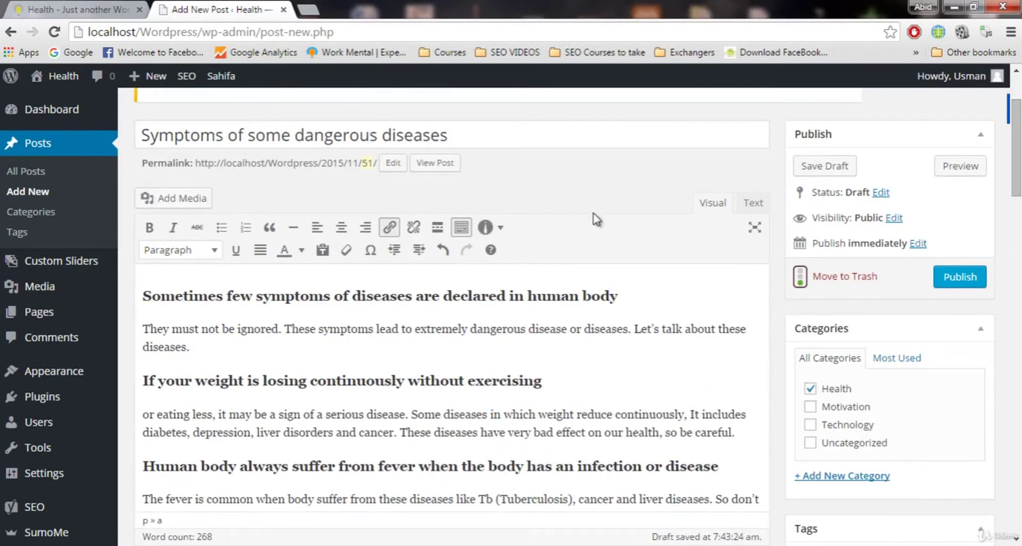
# - Replace permalink slug 51 with the title 'Symptoms of some dangerous diseases'
pyautogui.scroll(3, 591, 221)
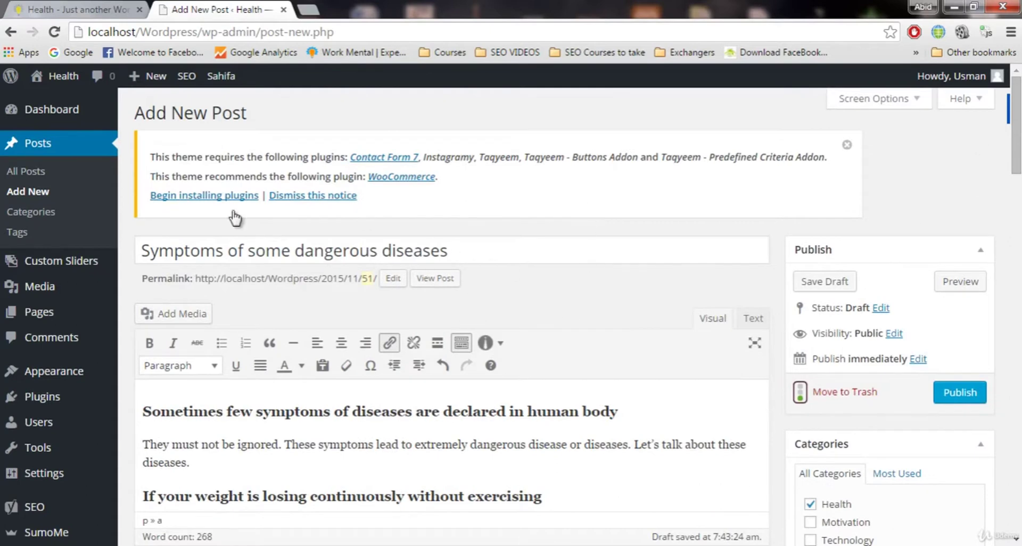
pyautogui.click(393, 278)
pyautogui.doubleClick(393, 280)
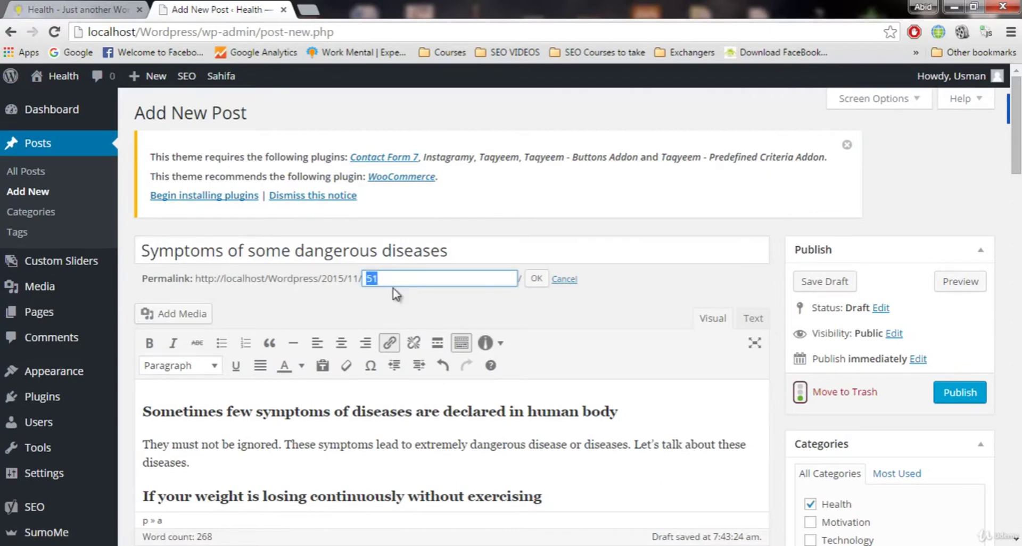
pyautogui.press('BackSpace')
pyautogui.moveTo(518, 243); pyautogui.dragTo(134, 253)
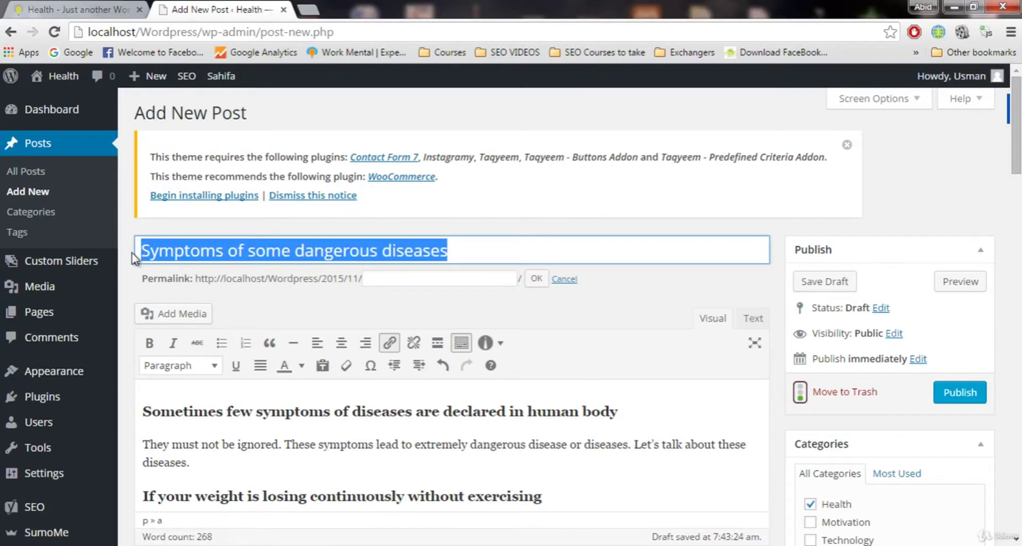
pyautogui.click(394, 280)
pyautogui.hotkey('ctrl', 'v')
pyautogui.click(539, 280)
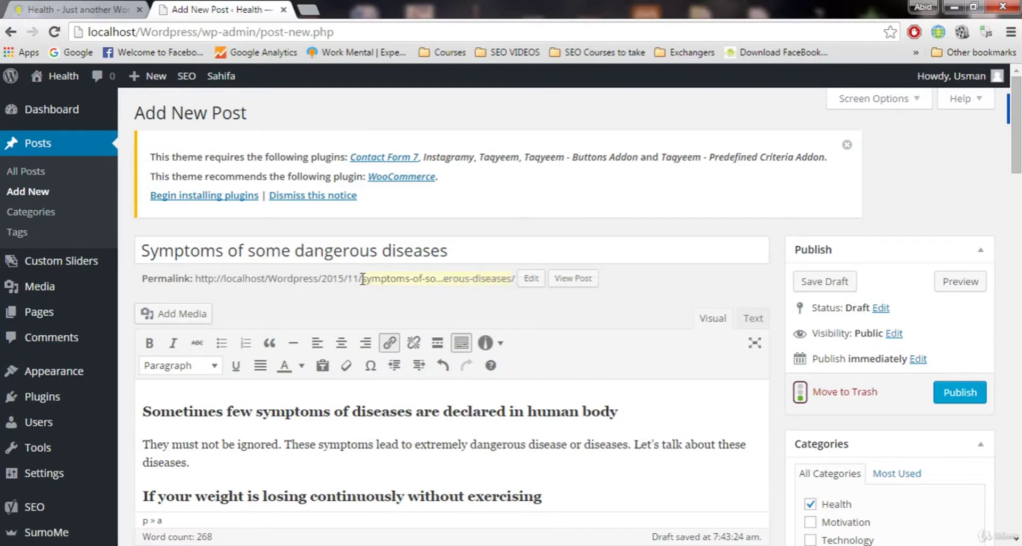
pyautogui.moveTo(362, 279); pyautogui.dragTo(423, 307)
pyautogui.moveTo(1017, 169); pyautogui.dragTo(1017, 478)
# - Review the Yoast warning about stop words in the slug
pyautogui.scroll(-1, 181, 367)
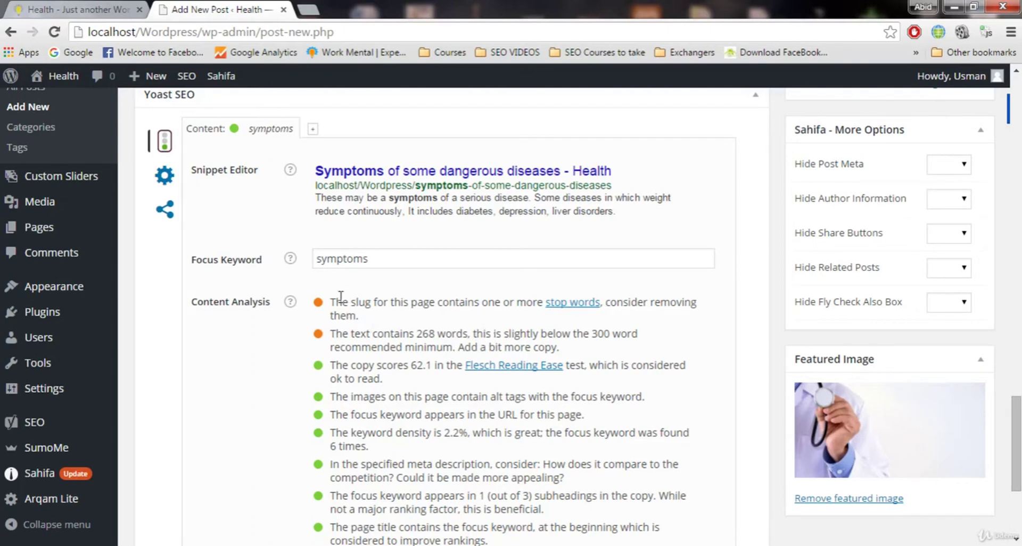
pyautogui.moveTo(334, 297); pyautogui.dragTo(368, 320)
pyautogui.click(380, 322)
pyautogui.moveTo(345, 302); pyautogui.dragTo(373, 320)
pyautogui.click(383, 319)
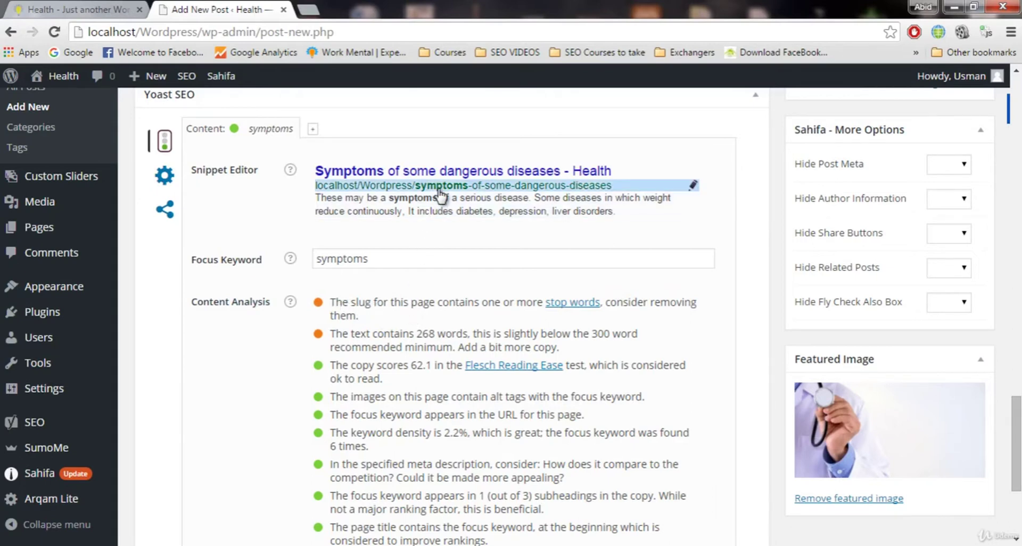
# - Open the snippet slug symptoms-of-some-dangerous-diseases for editing
pyautogui.click(423, 186)
pyautogui.hotkey('ctrl', 'a')
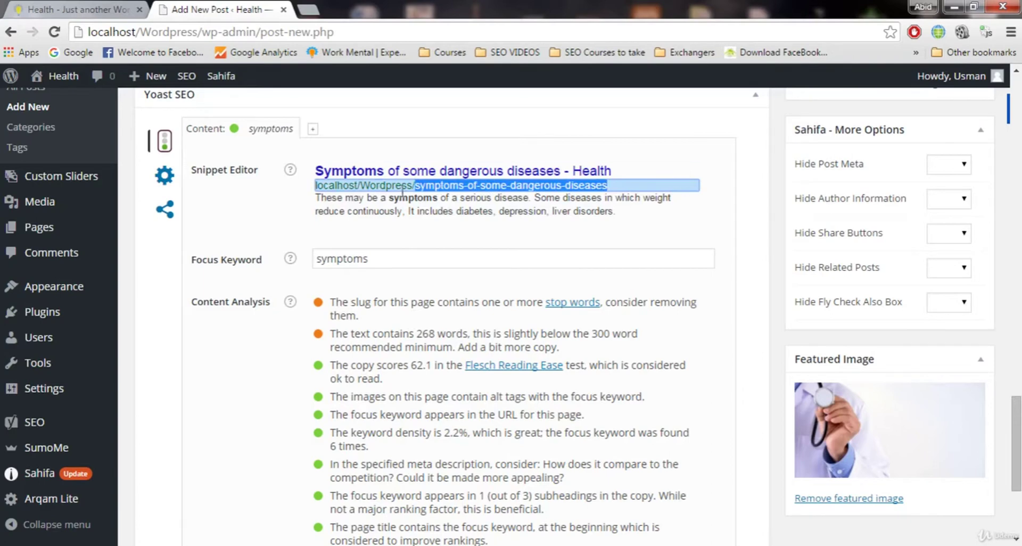
pyautogui.click(422, 186)
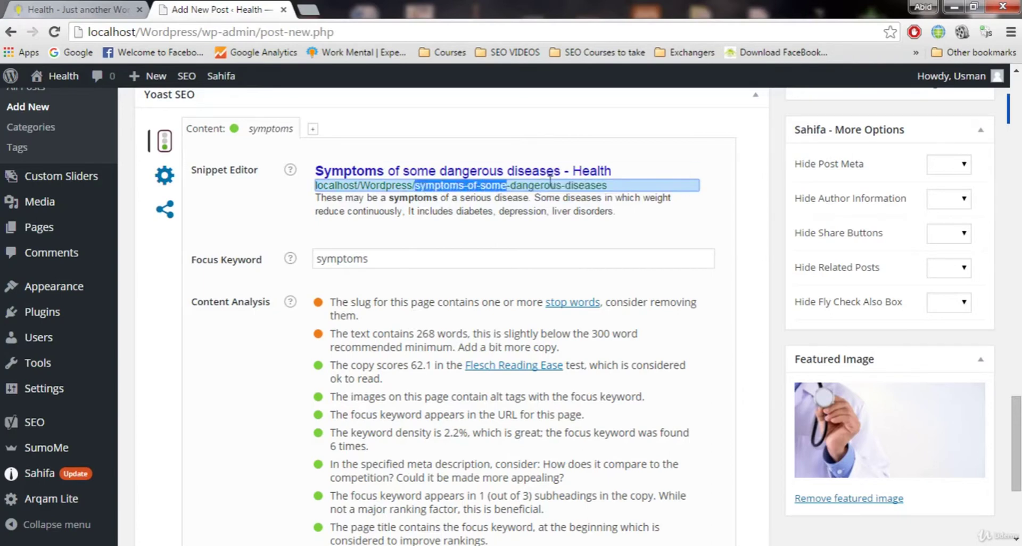
pyautogui.moveTo(558, 181); pyautogui.dragTo(650, 176)
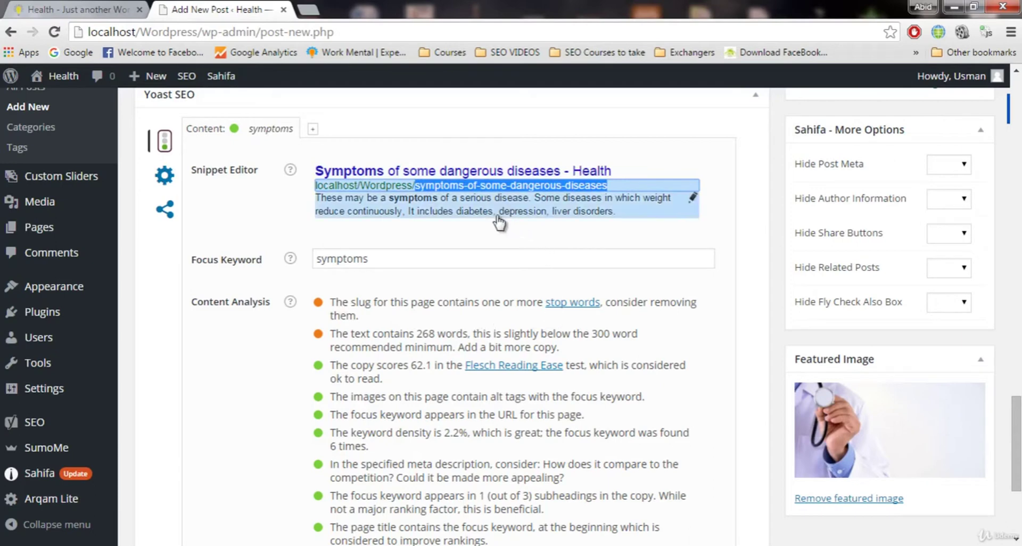
pyautogui.click(414, 182)
pyautogui.click(419, 182)
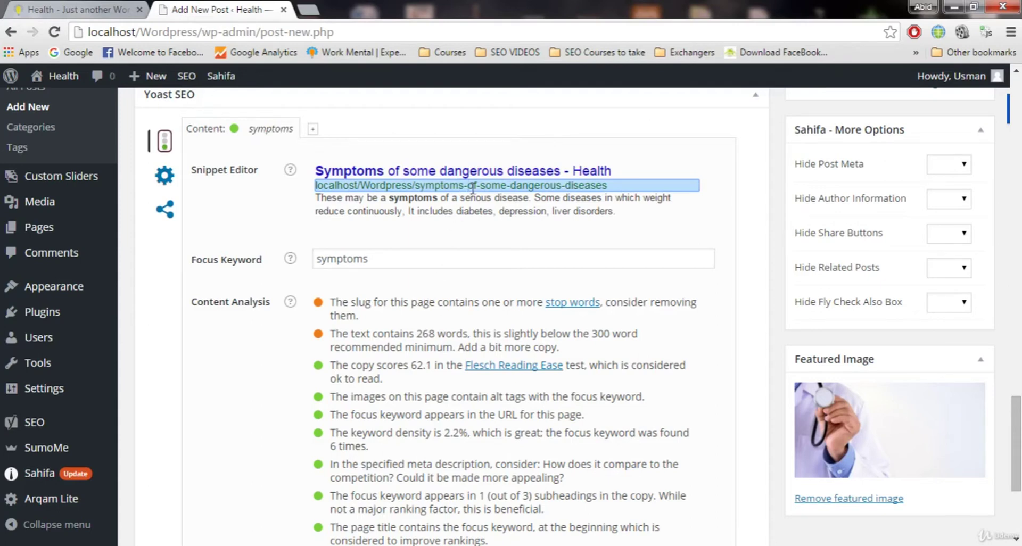
# - Delete 'of' and 'some' to shorten the slug to symptoms-dangerous-diseases
pyautogui.press('BackSpace')
pyautogui.press('BackSpace')
pyautogui.press('BackSpace')
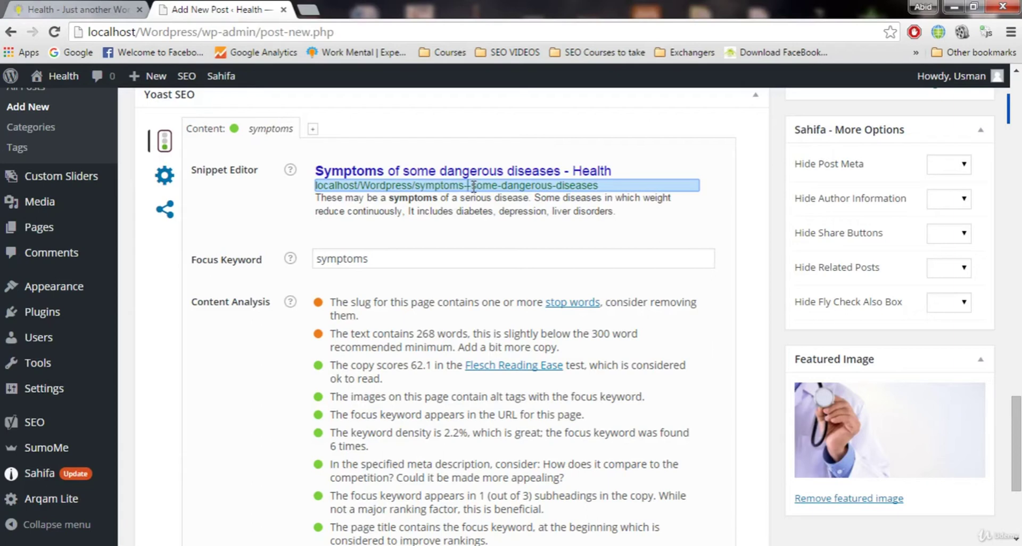
pyautogui.click(457, 286)
pyautogui.moveTo(491, 187); pyautogui.dragTo(495, 189)
pyautogui.press('BackSpace')
pyautogui.press('BackSpace')
pyautogui.press('BackSpace')
pyautogui.press('BackSpace')
pyautogui.press('BackSpace')
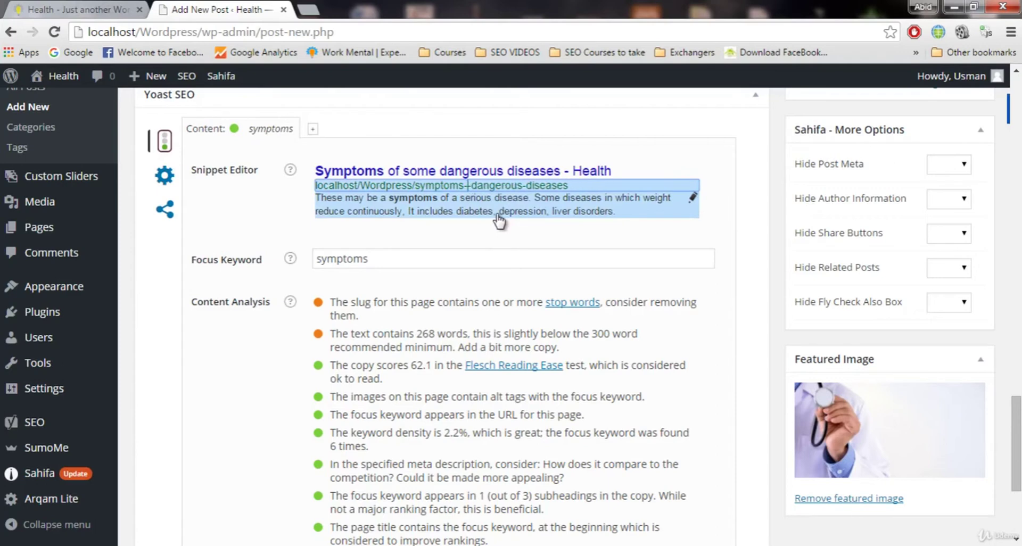
pyautogui.click(473, 295)
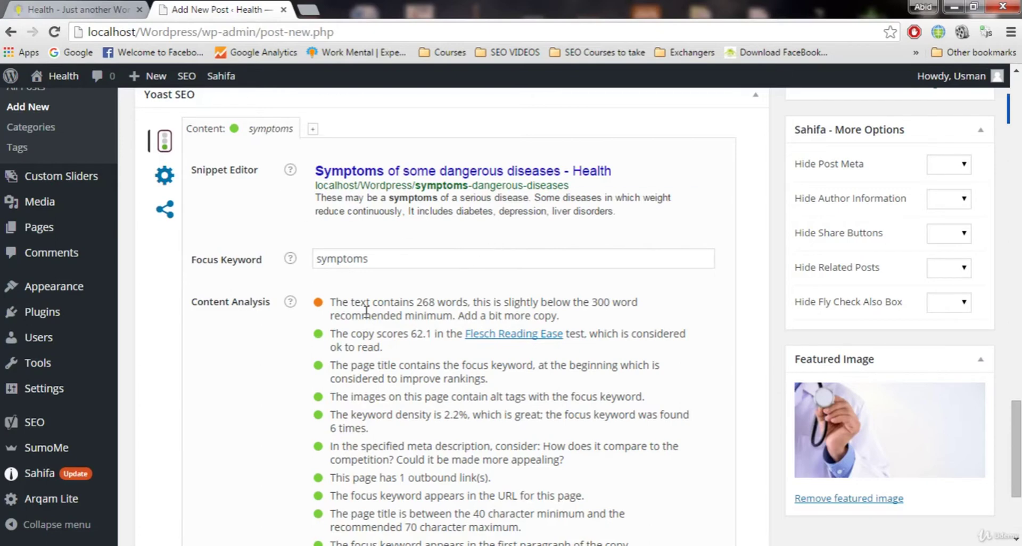
pyautogui.scroll(-3, 391, 301)
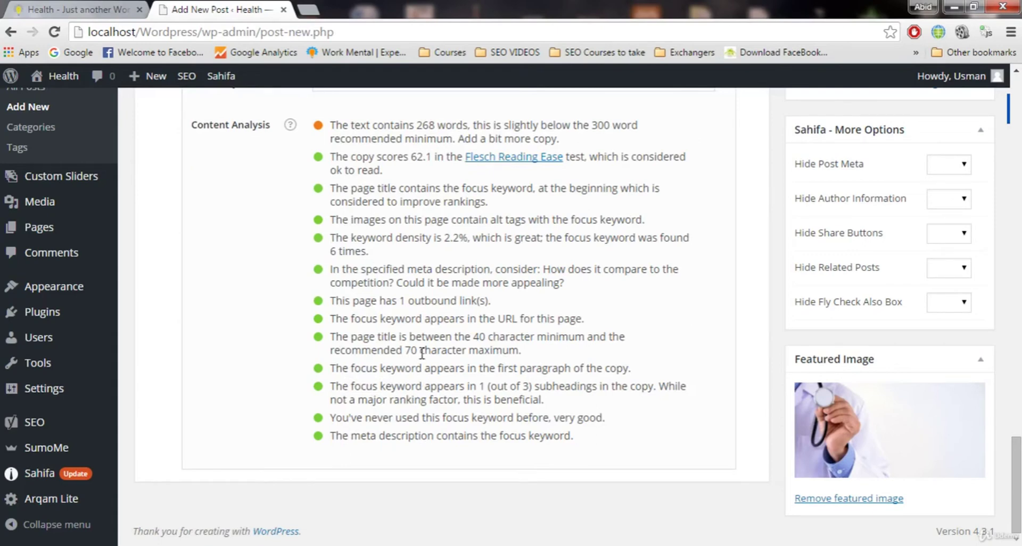
pyautogui.scroll(4, 417, 365)
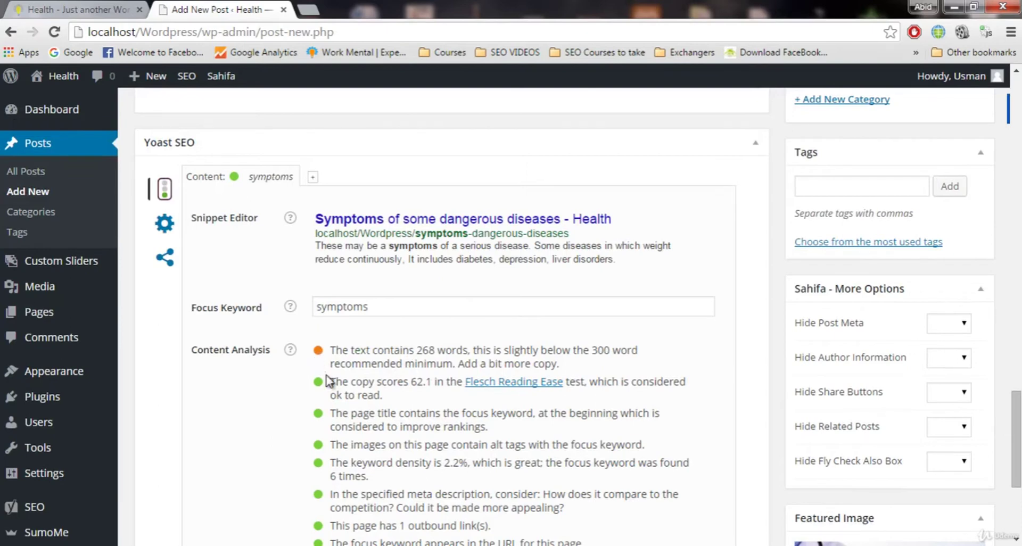
pyautogui.scroll(-1, 341, 382)
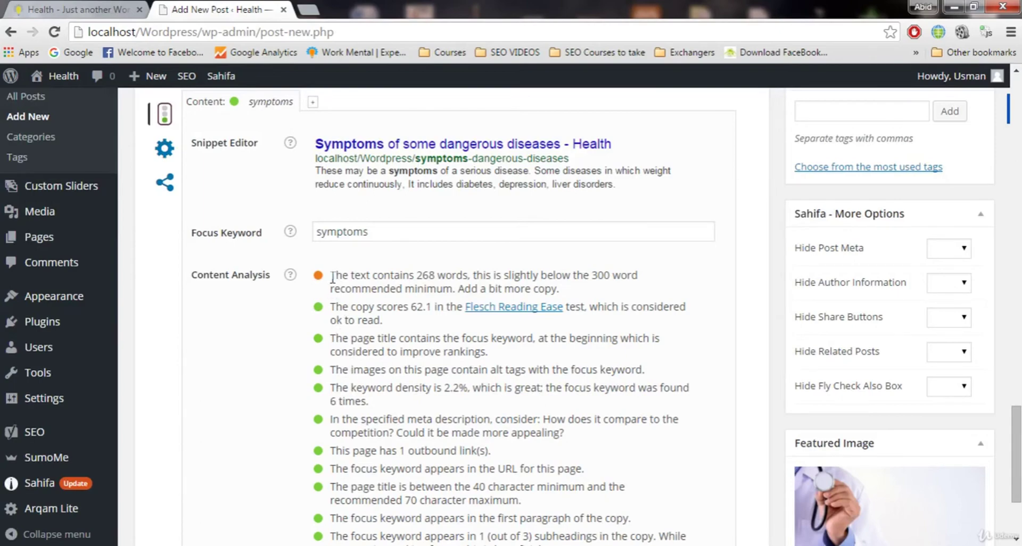
pyautogui.scroll(1, 335, 277)
pyautogui.scroll(-1, 333, 291)
# - Paste two more copies of the stomach-pain paragraph, bringing the post to 358 words
pyautogui.scroll(20, 566, 289)
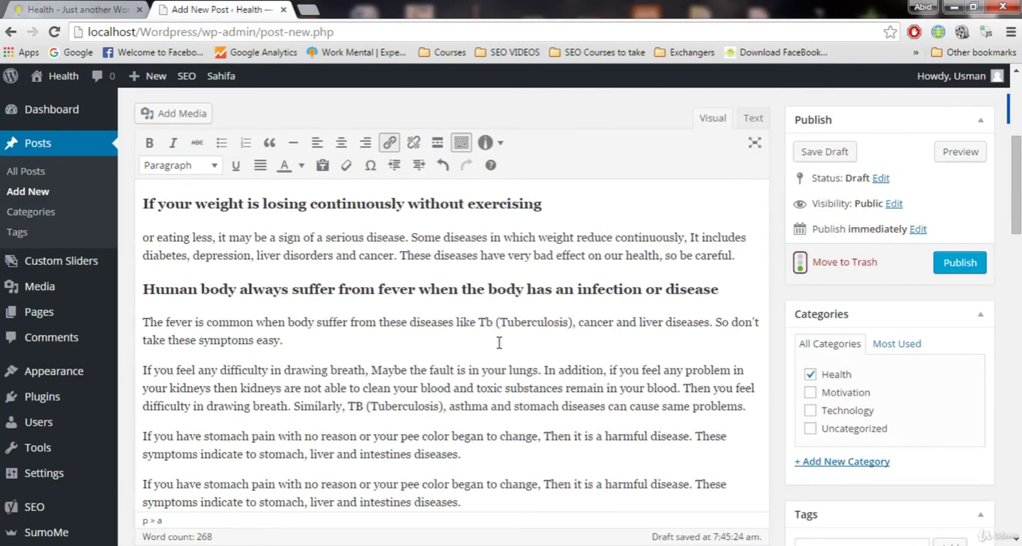
pyautogui.scroll(-3, 501, 343)
pyautogui.moveTo(140, 302); pyautogui.dragTo(479, 330)
pyautogui.hotkey('ctrl', 'c')
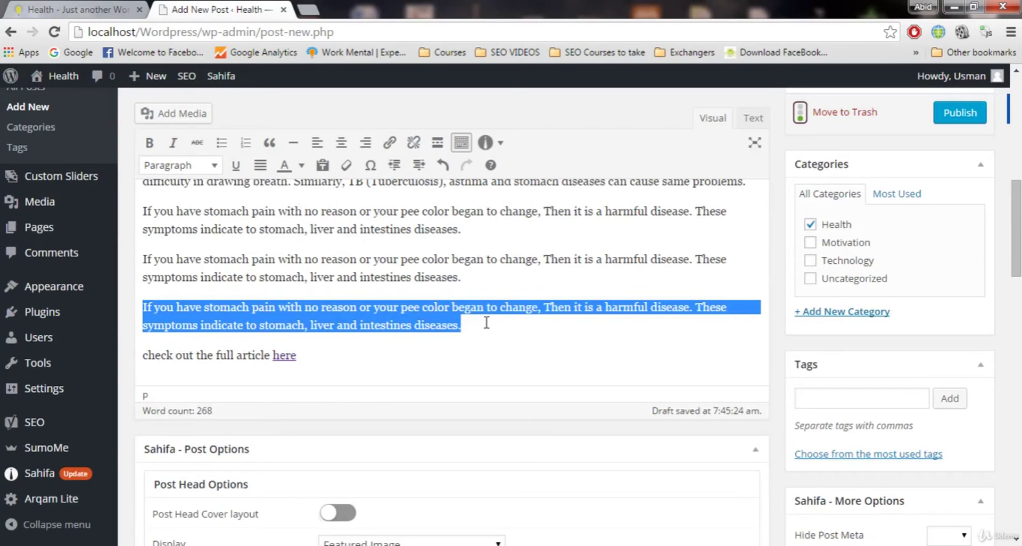
pyautogui.click(477, 330)
pyautogui.press('Return')
pyautogui.hotkey('ctrl', 'v')
pyautogui.press('Return')
pyautogui.hotkey('ctrl', 'v')
pyautogui.press('Return')
pyautogui.scroll(-15, 477, 330)
pyautogui.scroll(4, 484, 338)
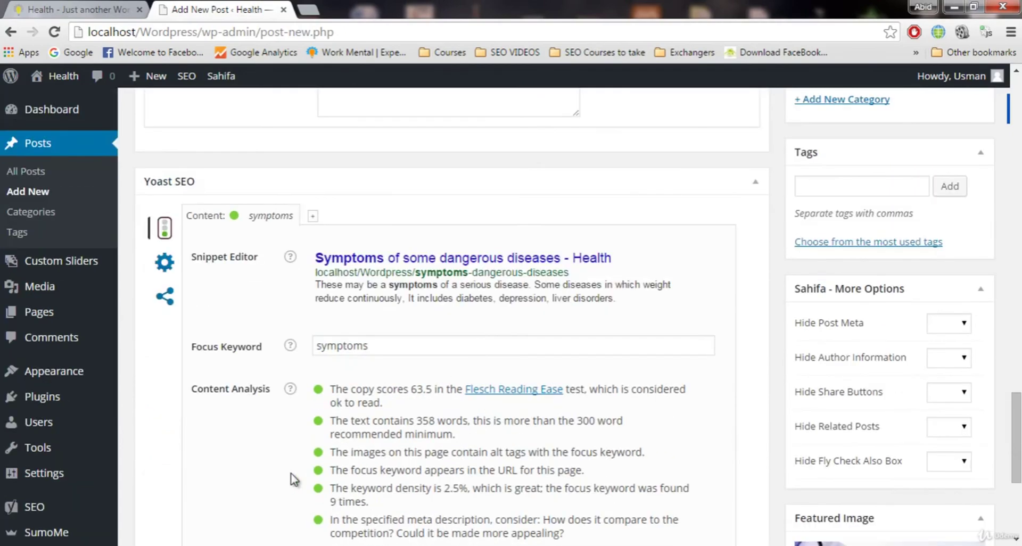
pyautogui.scroll(-2, 292, 478)
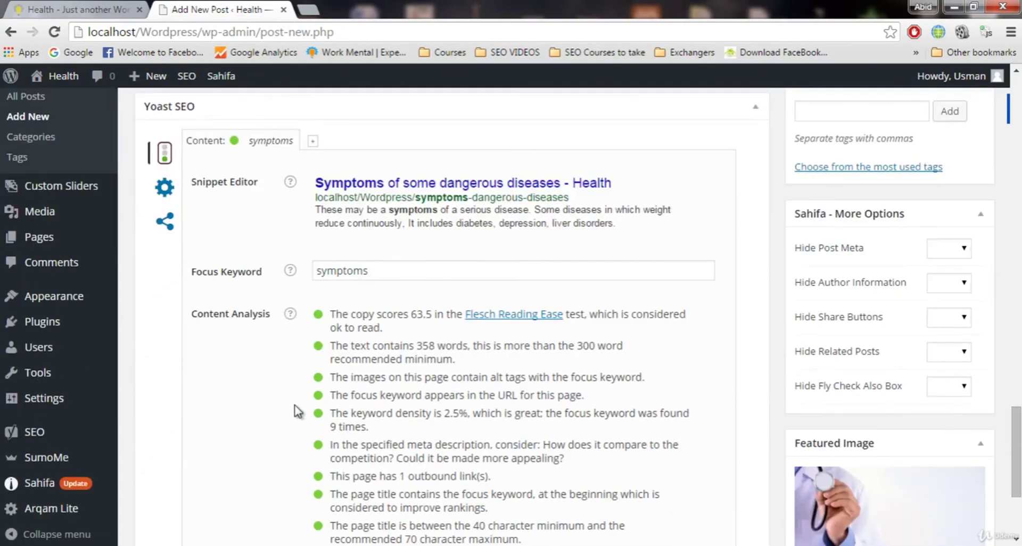
pyautogui.scroll(-3, 296, 411)
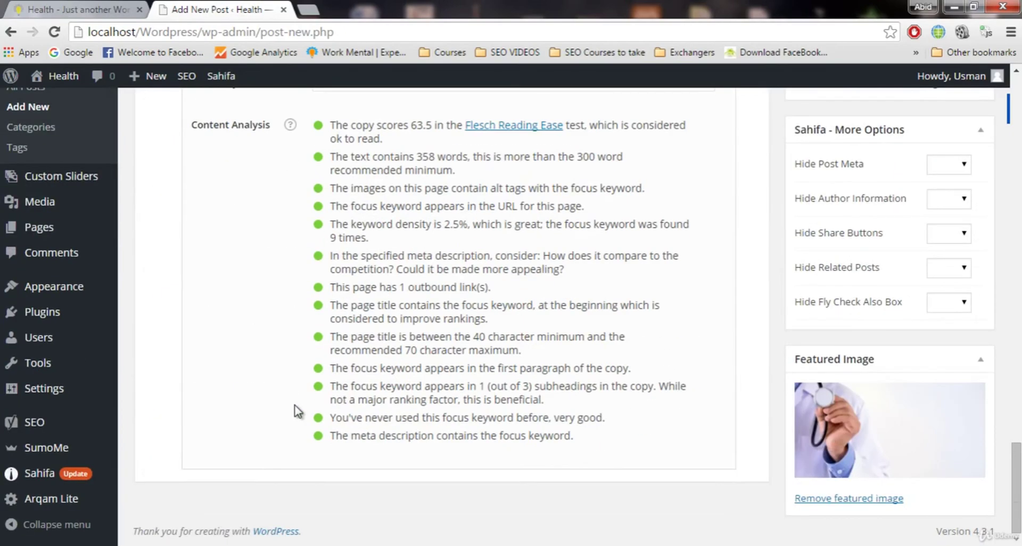
pyautogui.scroll(1, 298, 411)
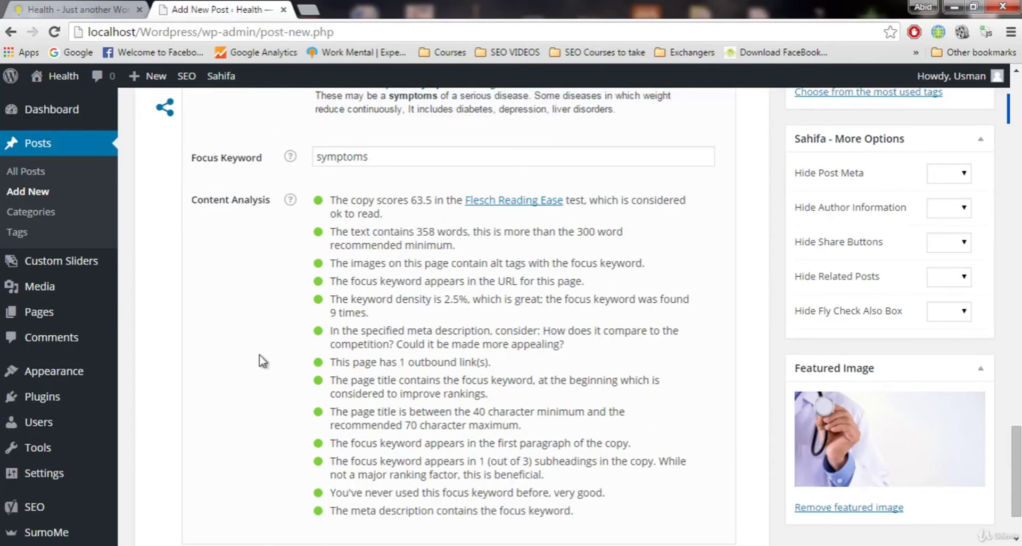
pyautogui.scroll(-1, 260, 438)
pyautogui.scroll(2, 261, 444)
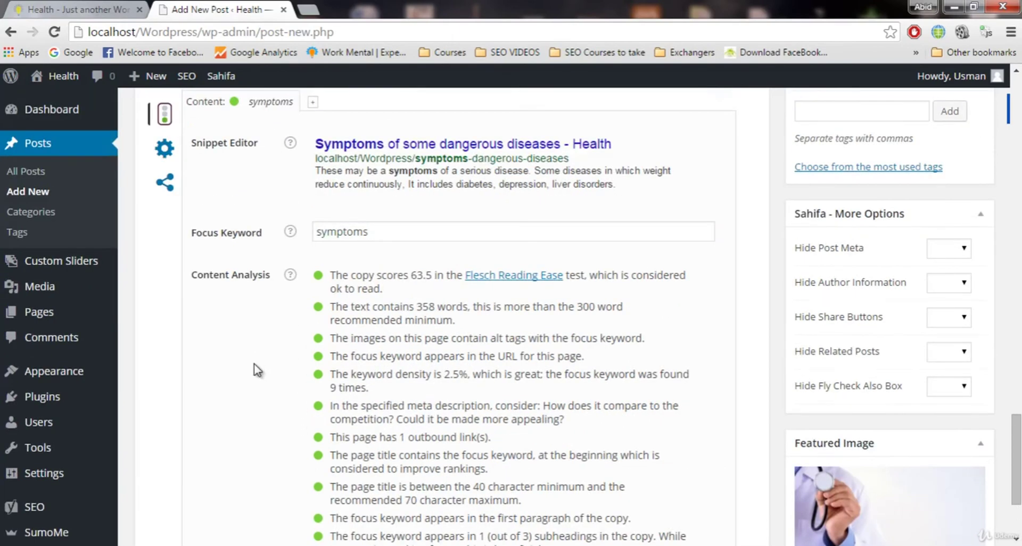
pyautogui.scroll(1, 256, 367)
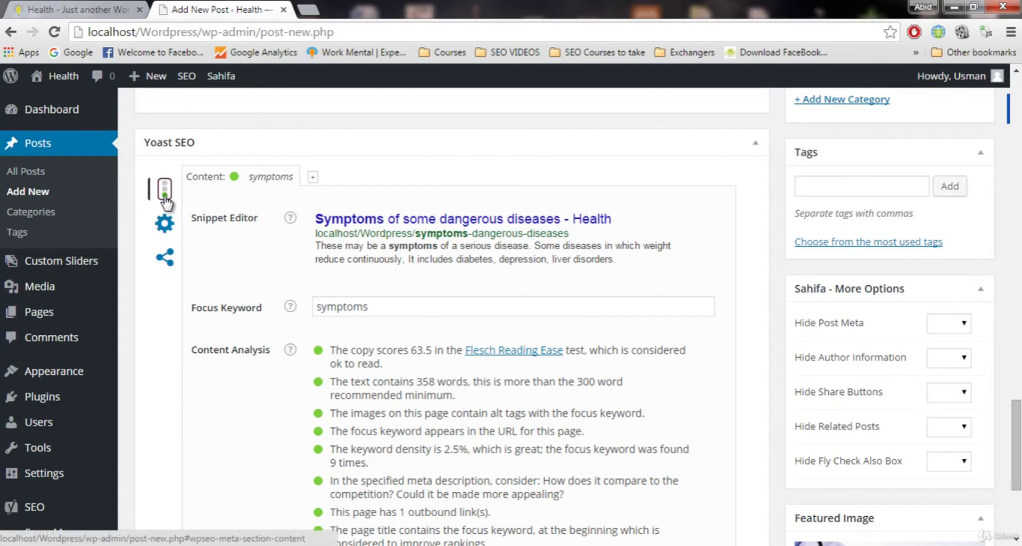
# - Show Yoast's Advanced tab, with meta robots left at index and Follow
pyautogui.click(164, 224)
pyautogui.scroll(-2, 482, 367)
pyautogui.scroll(3, 530, 253)
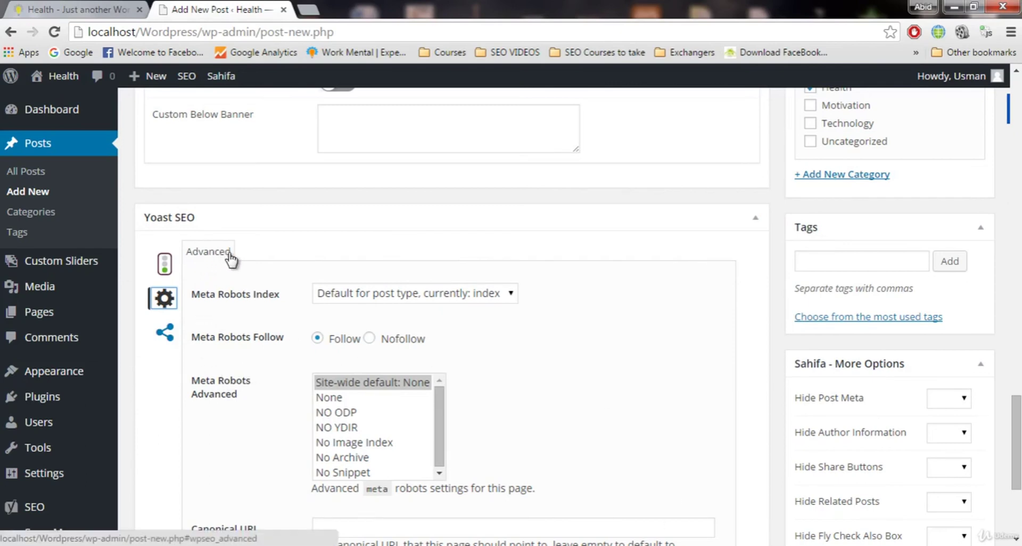
# - Show the post's social sharing settings and highlight the post title
pyautogui.click(167, 342)
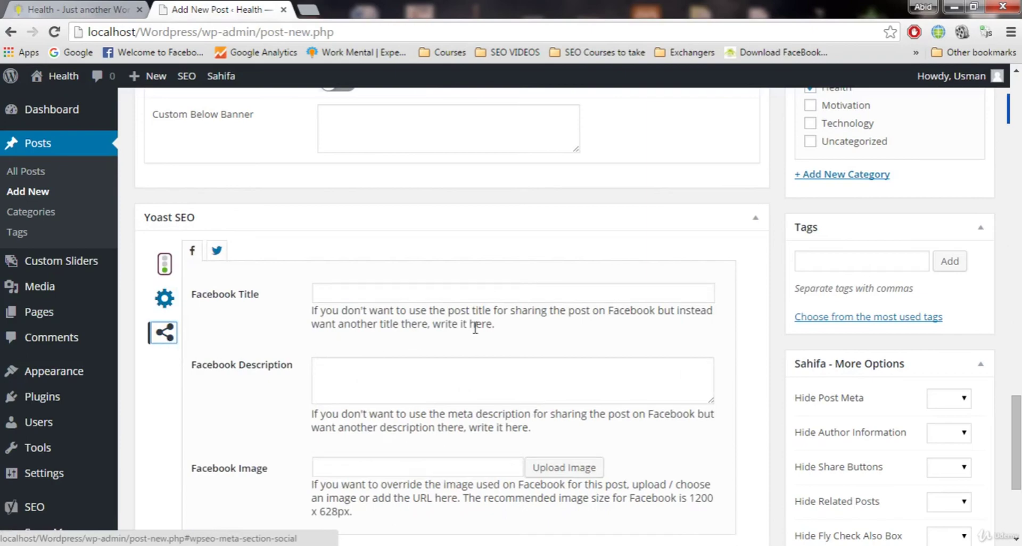
pyautogui.moveTo(1016, 442); pyautogui.dragTo(1012, 127)
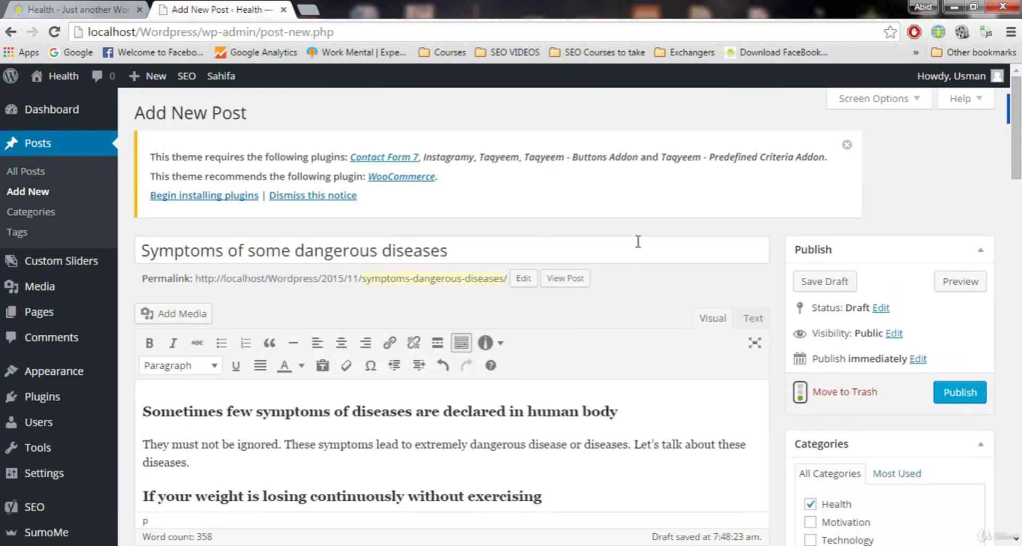
pyautogui.moveTo(572, 255); pyautogui.dragTo(200, 246)
# - Switch the Yoast panel back to the snippet and content analysis
pyautogui.scroll(-2, 373, 277)
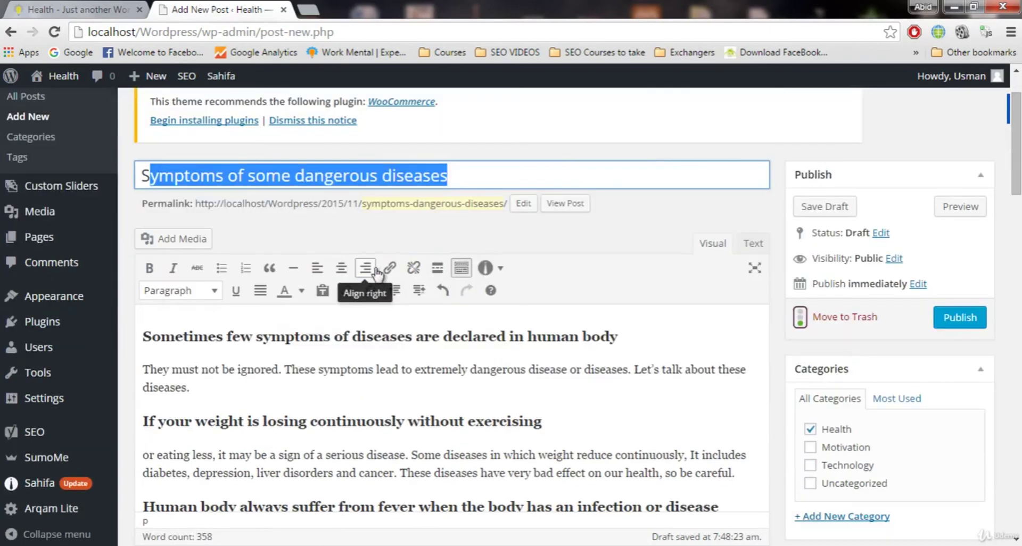
pyautogui.scroll(-3, 330, 314)
pyautogui.scroll(-15, 417, 314)
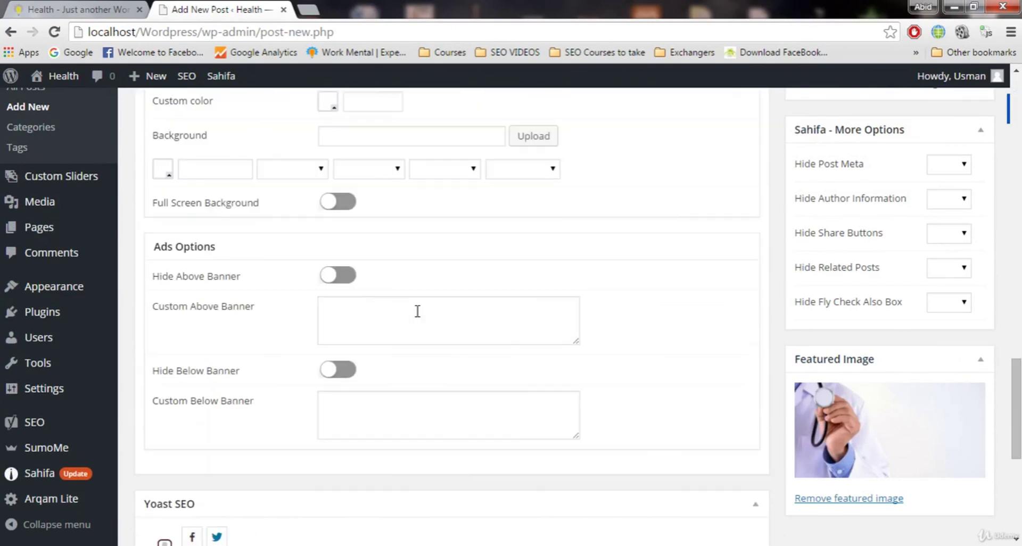
pyautogui.scroll(3, 415, 369)
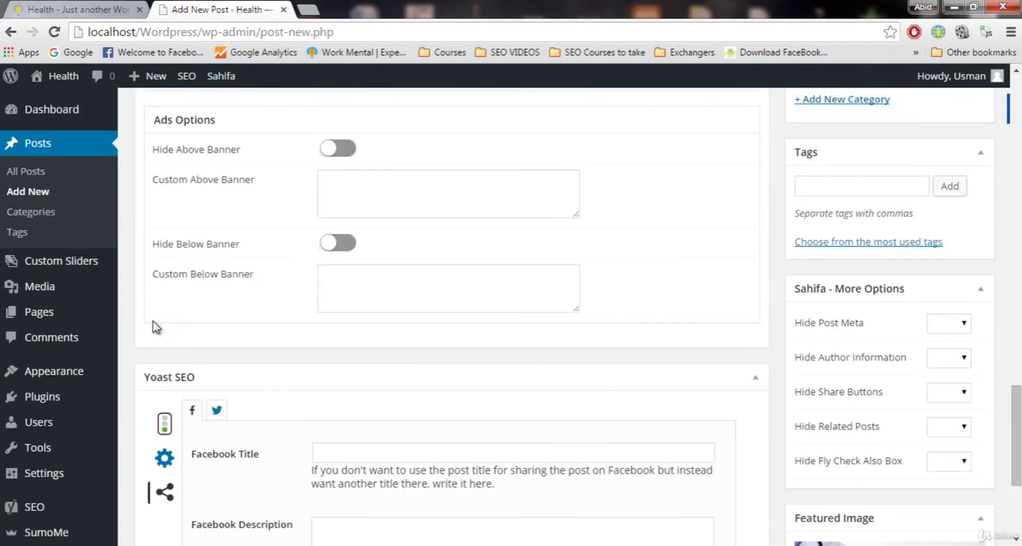
pyautogui.click(160, 424)
pyautogui.scroll(-1, 425, 391)
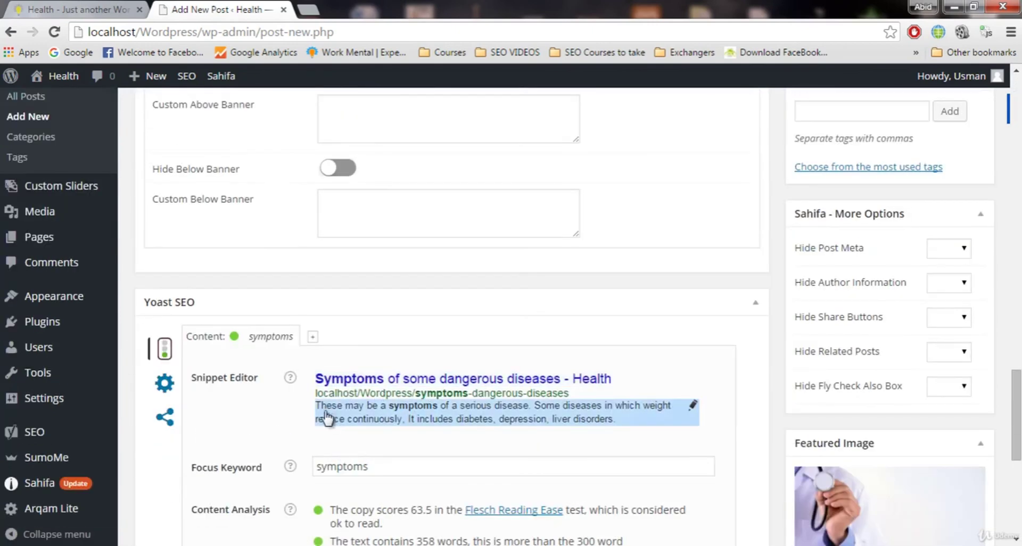
pyautogui.scroll(-1, 480, 426)
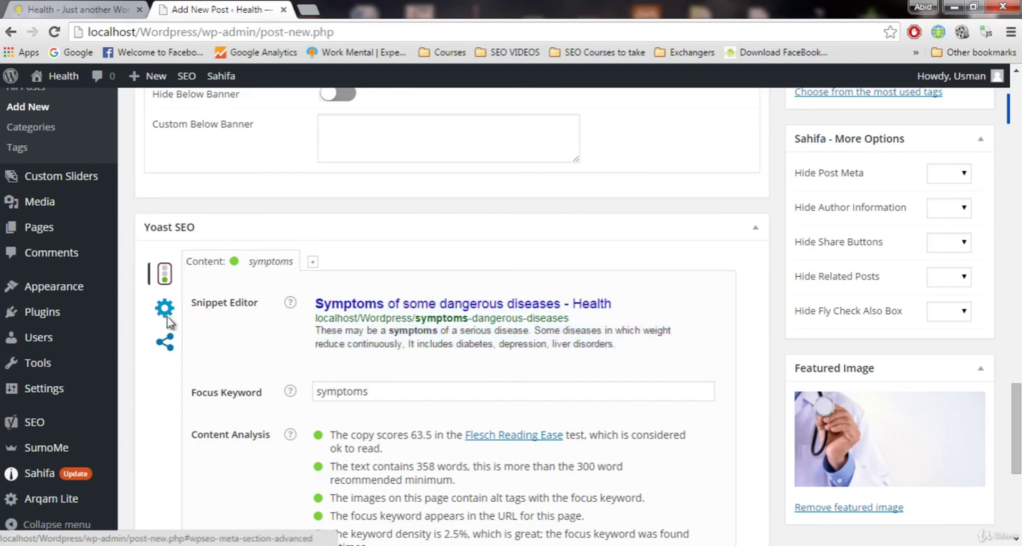
# - Check the Facebook Title and Description fields, then show the empty Twitter sharing fields
pyautogui.click(165, 342)
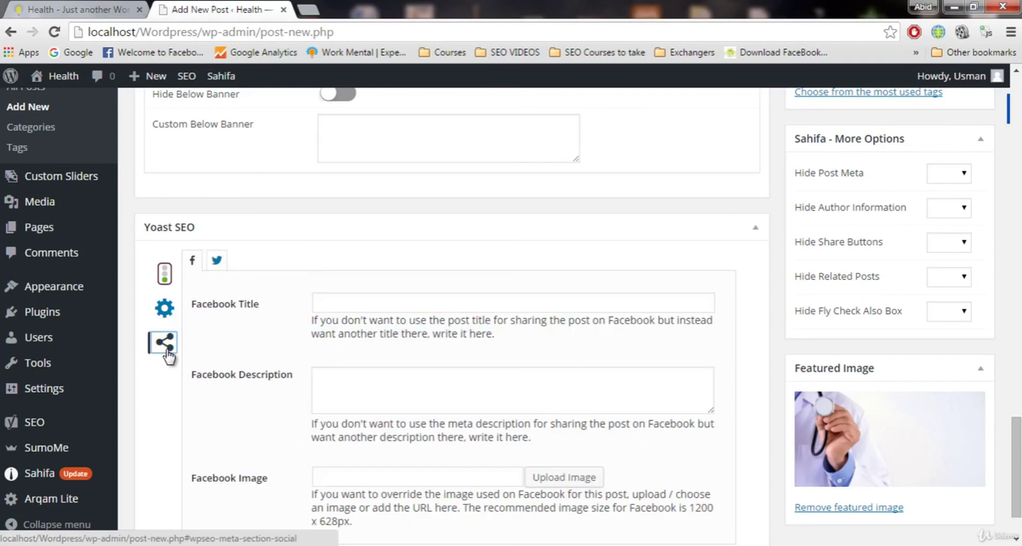
pyautogui.click(341, 304)
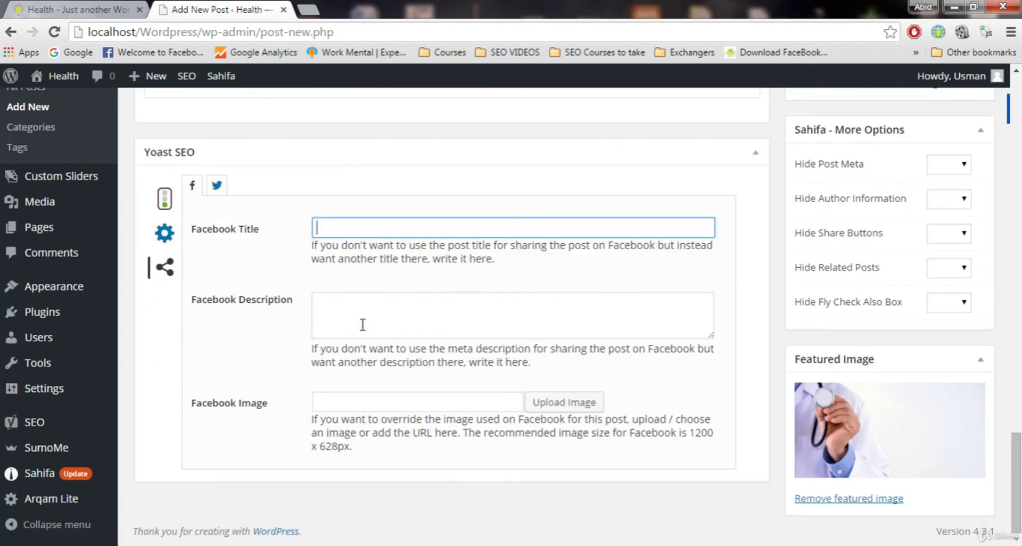
pyautogui.click(351, 316)
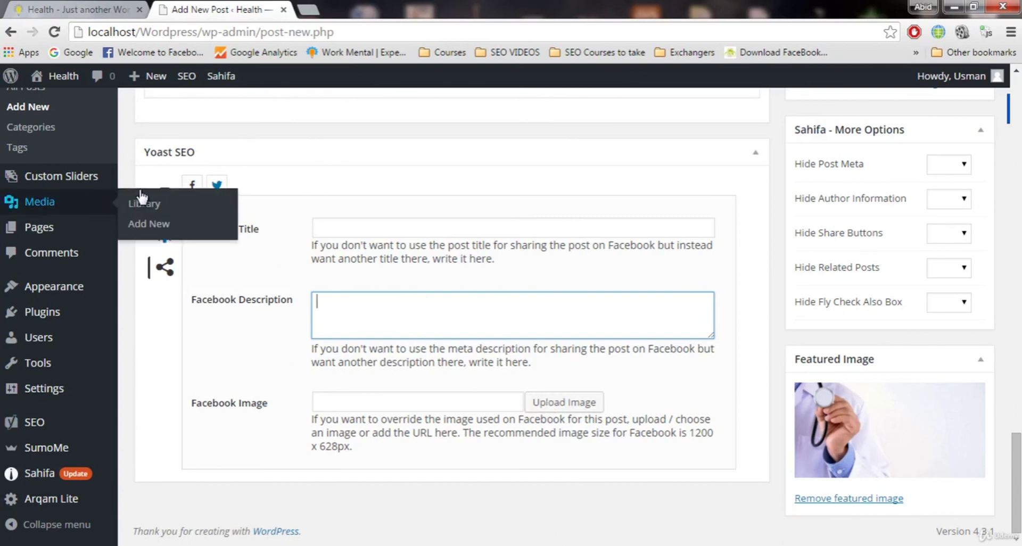
pyautogui.click(217, 186)
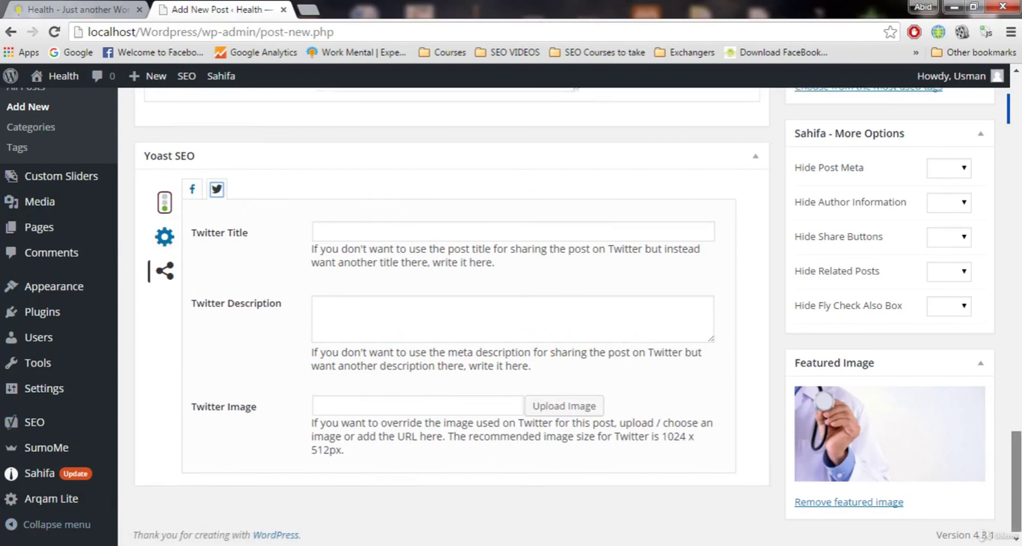
# - Close the required-plugins notice at the top of Add New Post
pyautogui.scroll(20, 889, 430)
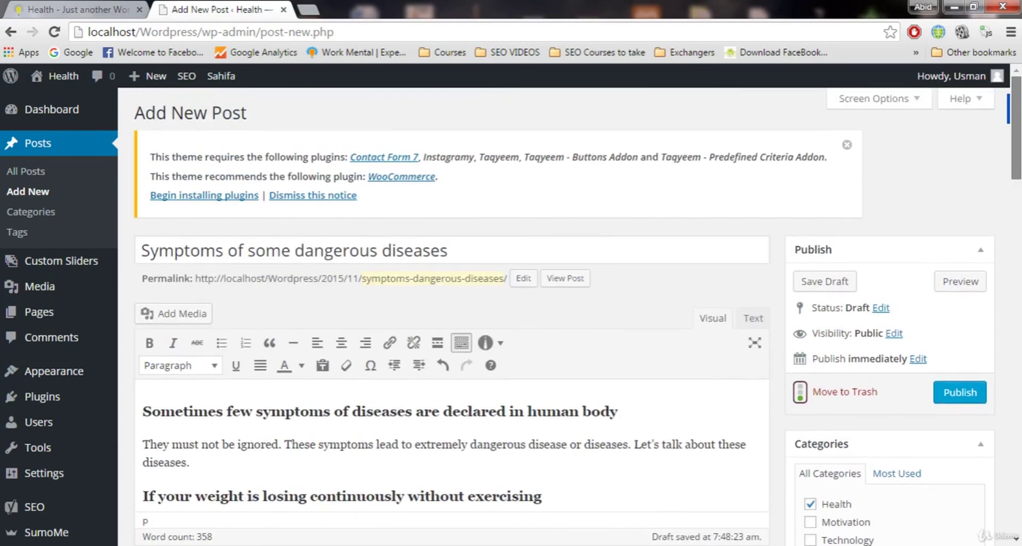
pyautogui.click(847, 145)
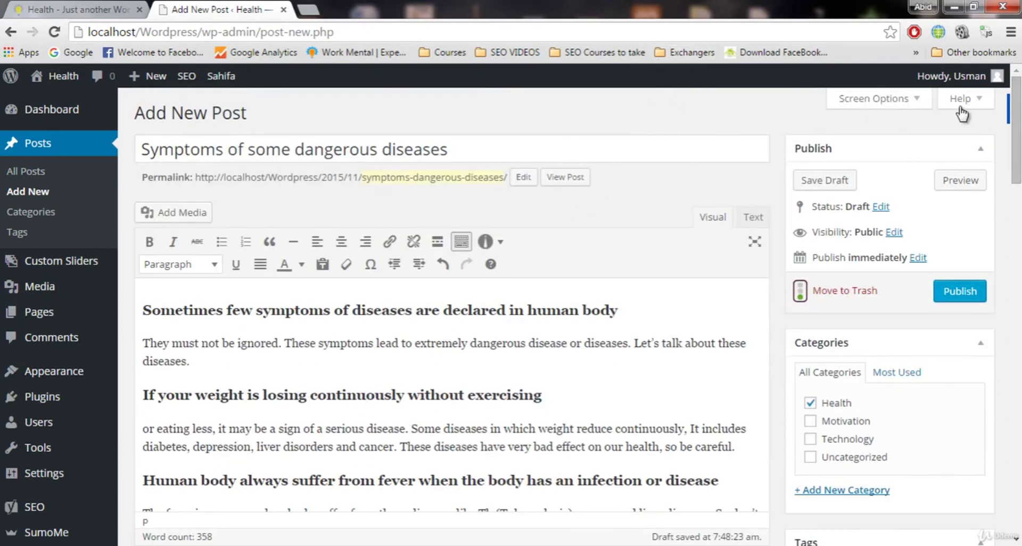
pyautogui.scroll(-10, 399, 373)
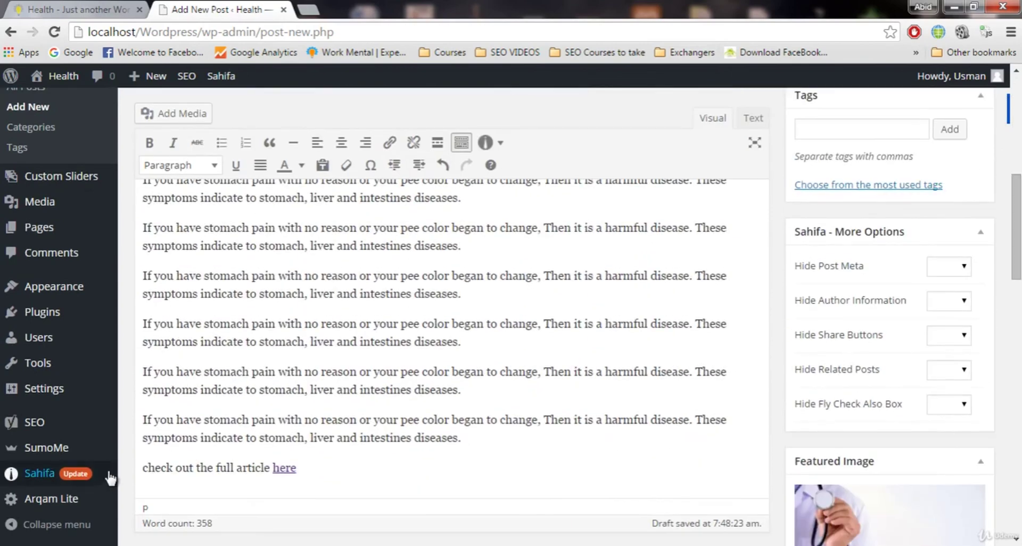
pyautogui.scroll(-8, 400, 373)
pyautogui.scroll(-10, 399, 372)
pyautogui.scroll(20, 412, 123)
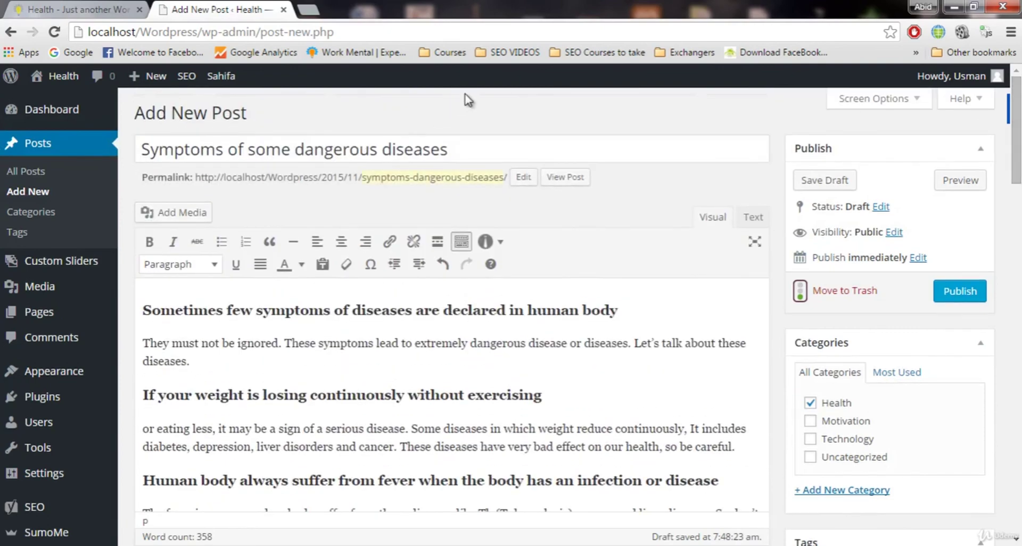